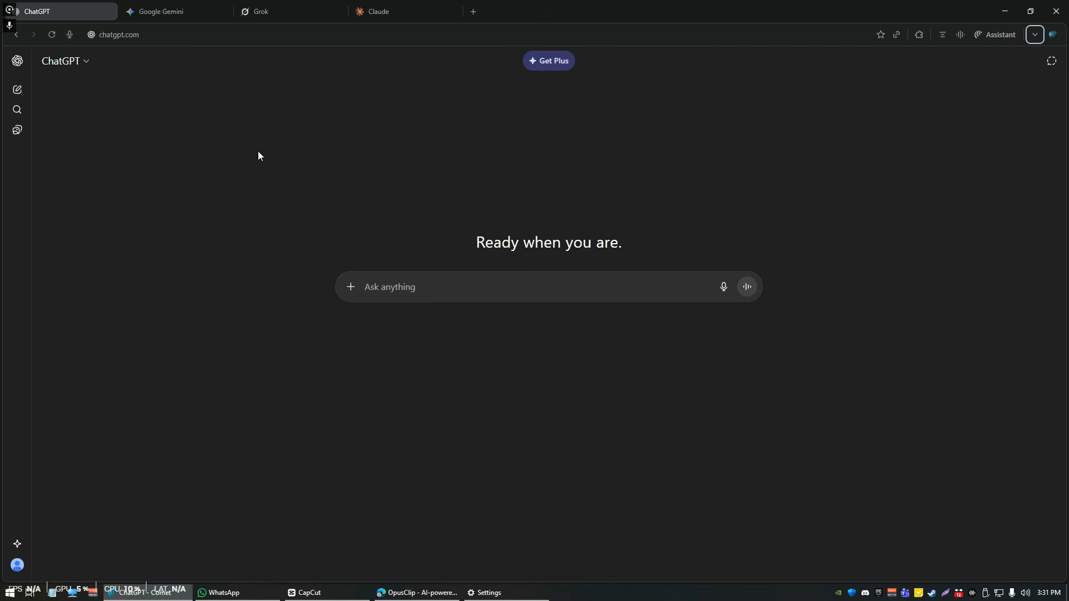
Step: Move the Grok tab directly after the ChatGPT tab and show Grok
drag(261, 11, 145, 11)
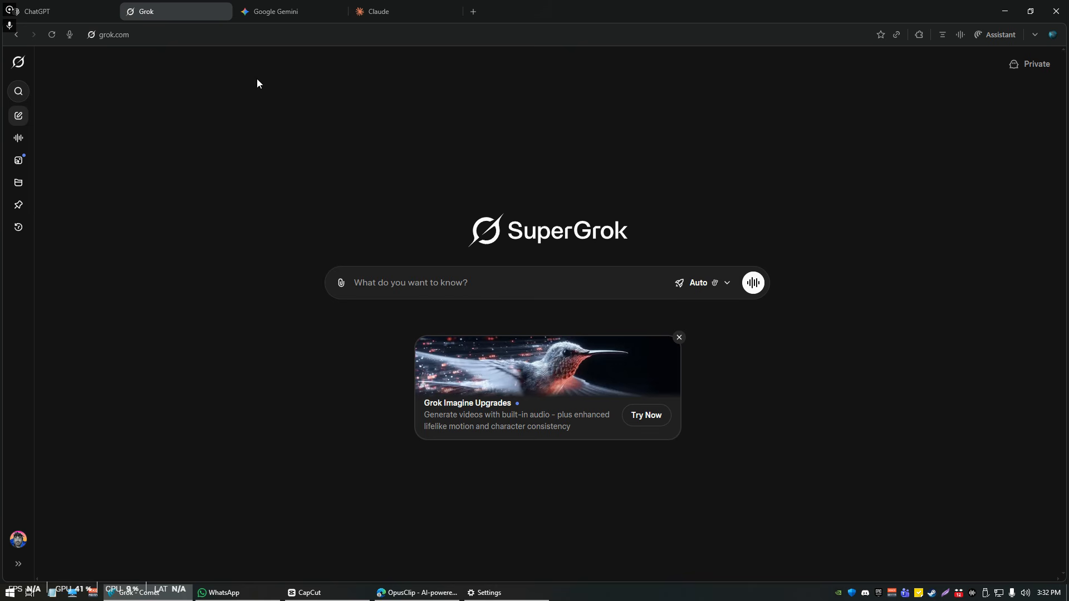
click(96, 8)
click(134, 8)
Step: Examine Grok's model options and its Customize, Behavior, Appearance, Data Controls and Account settings
click(727, 284)
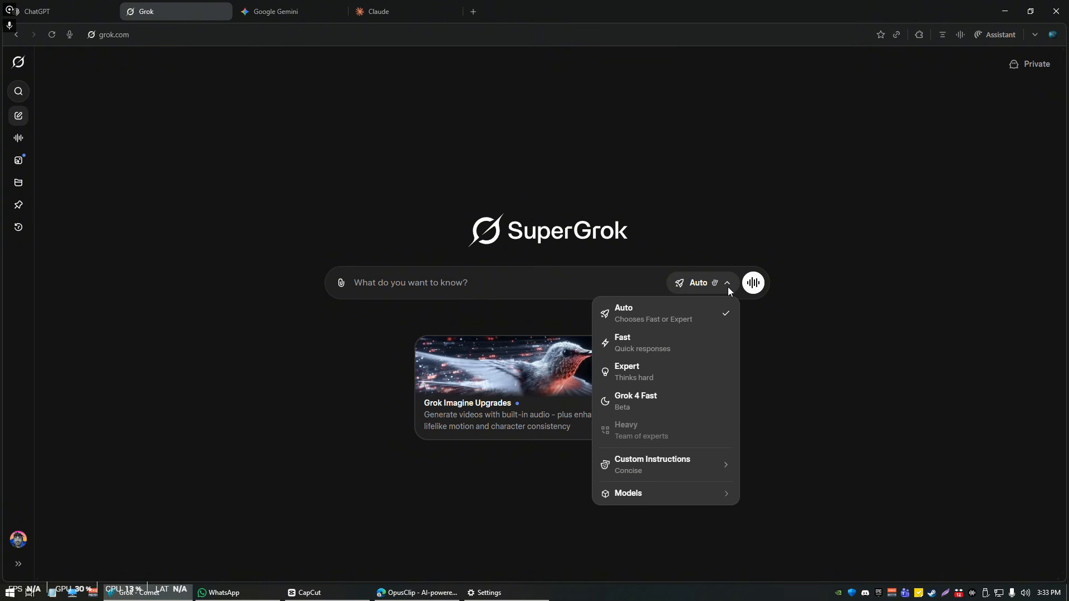
mouse_move(695, 495)
click(700, 466)
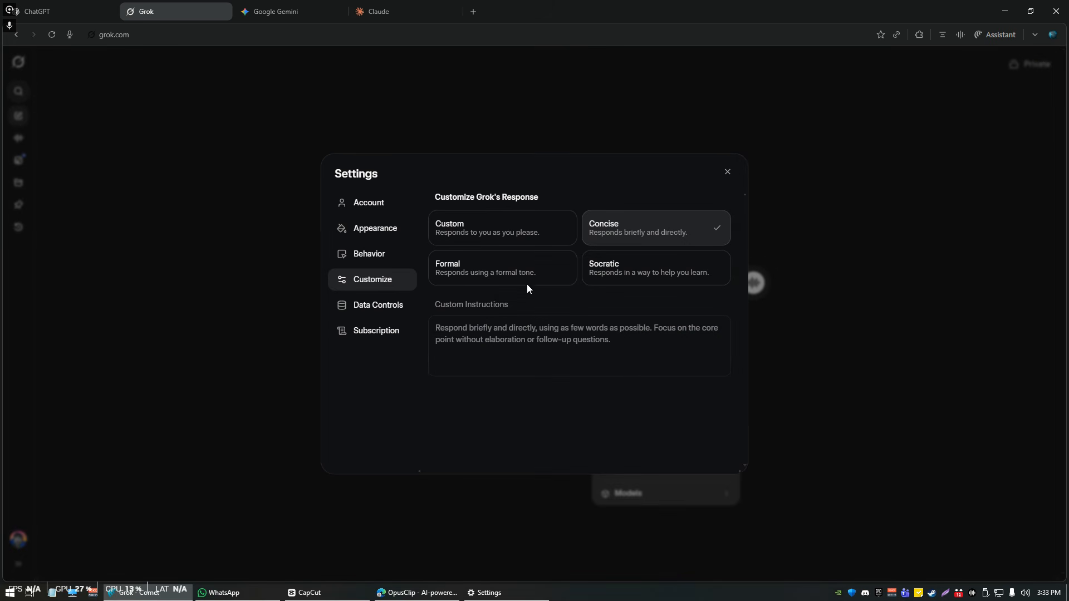
click(379, 249)
click(382, 230)
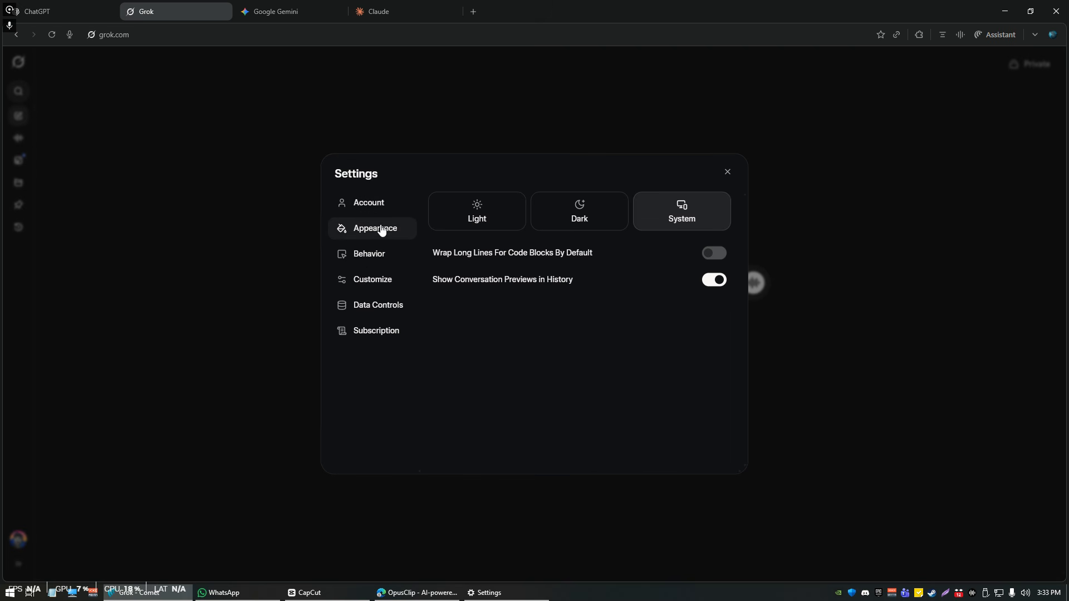
click(382, 307)
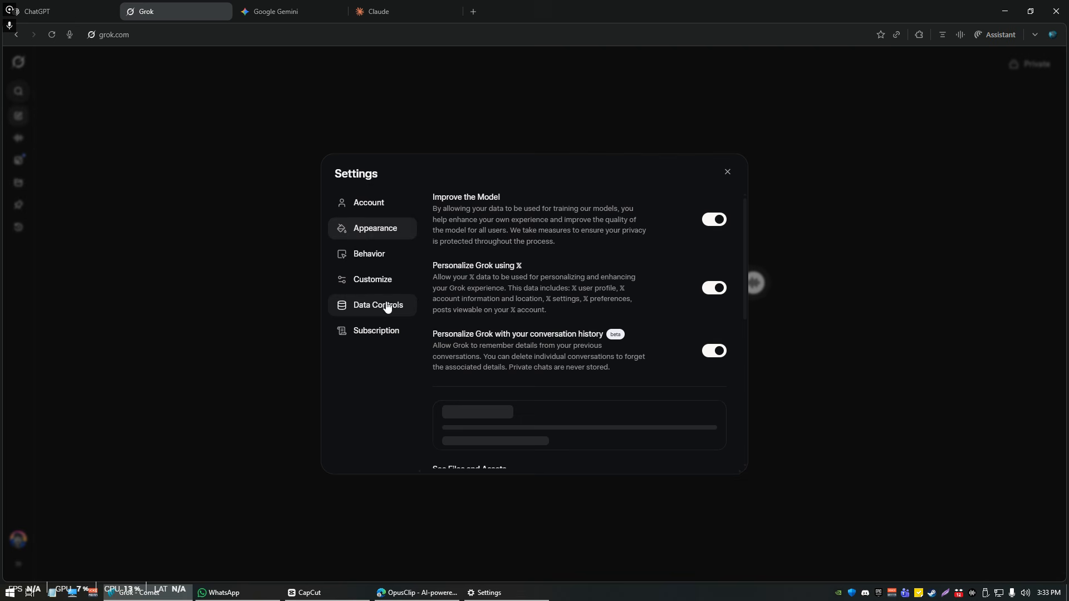
click(373, 210)
click(374, 232)
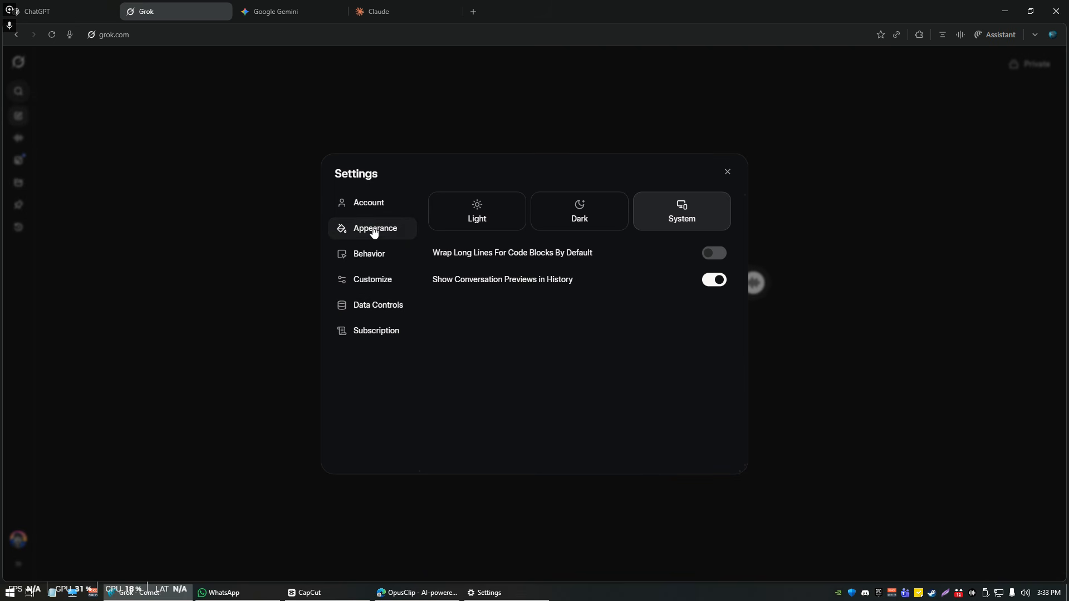
click(728, 172)
Step: Set Grok's response style to Custom with the custom instructions left empty, and check the model options
click(727, 283)
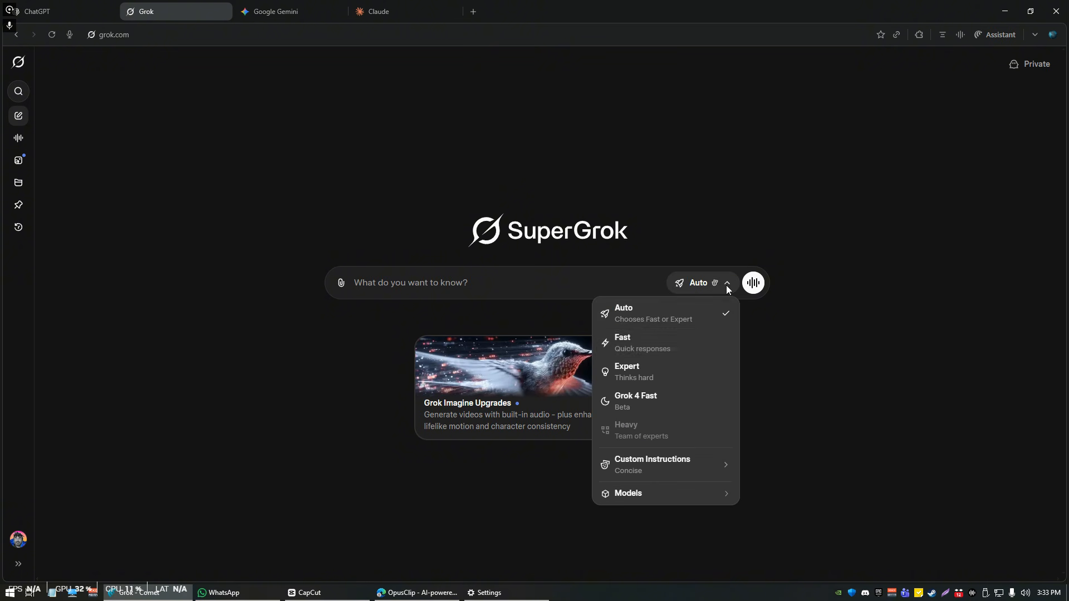
click(663, 465)
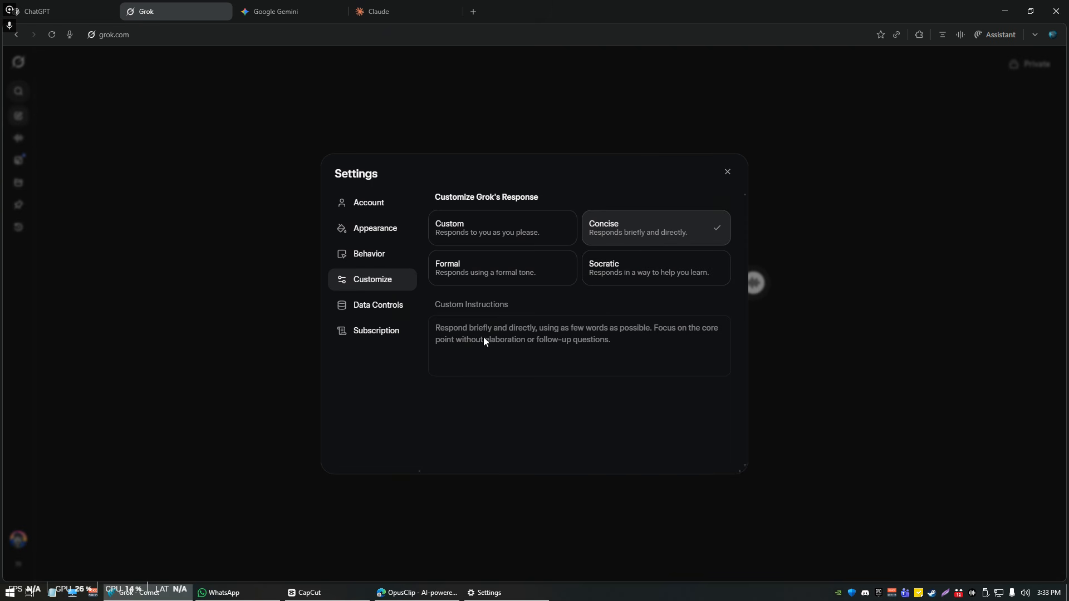
click(461, 244)
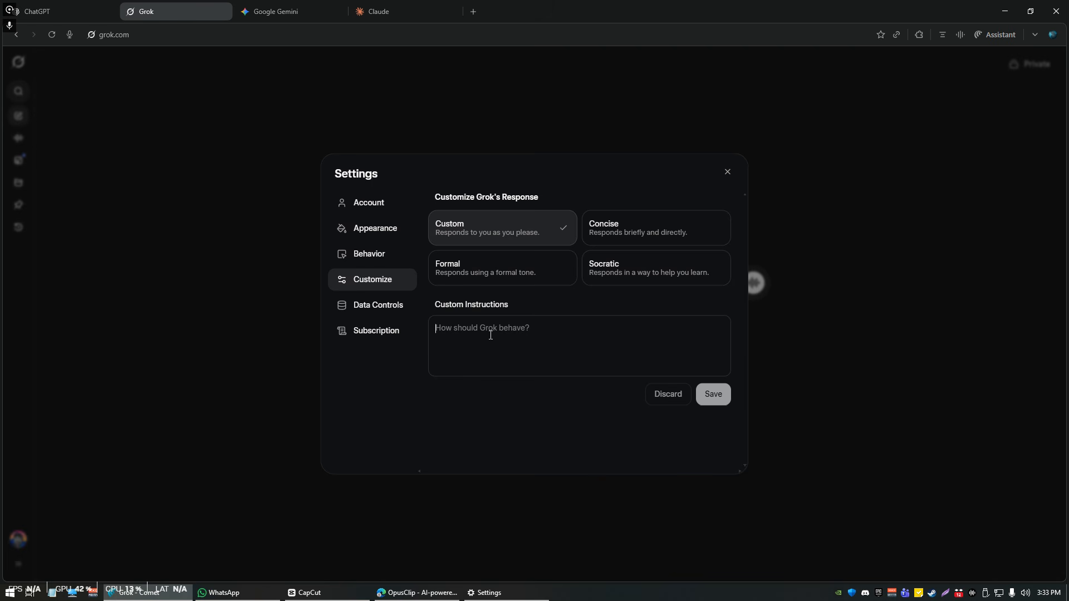
click(490, 335)
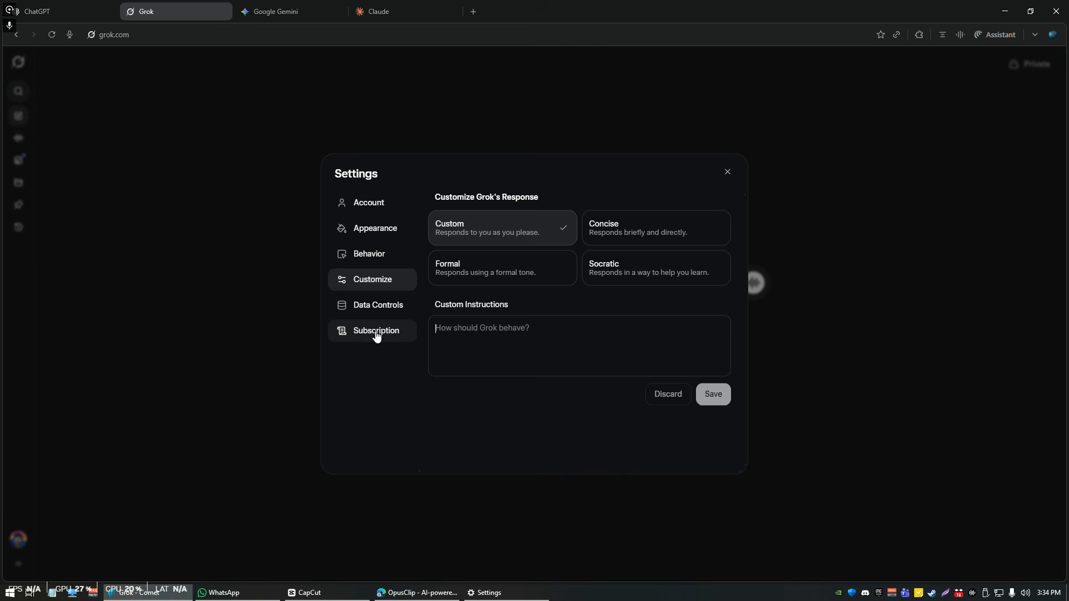
click(727, 173)
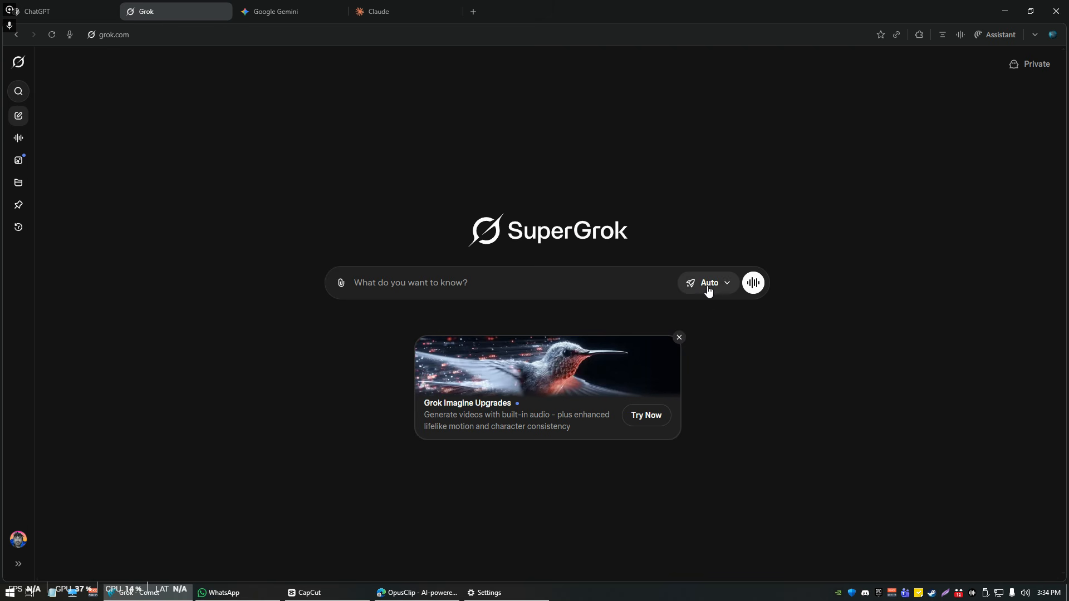
click(707, 285)
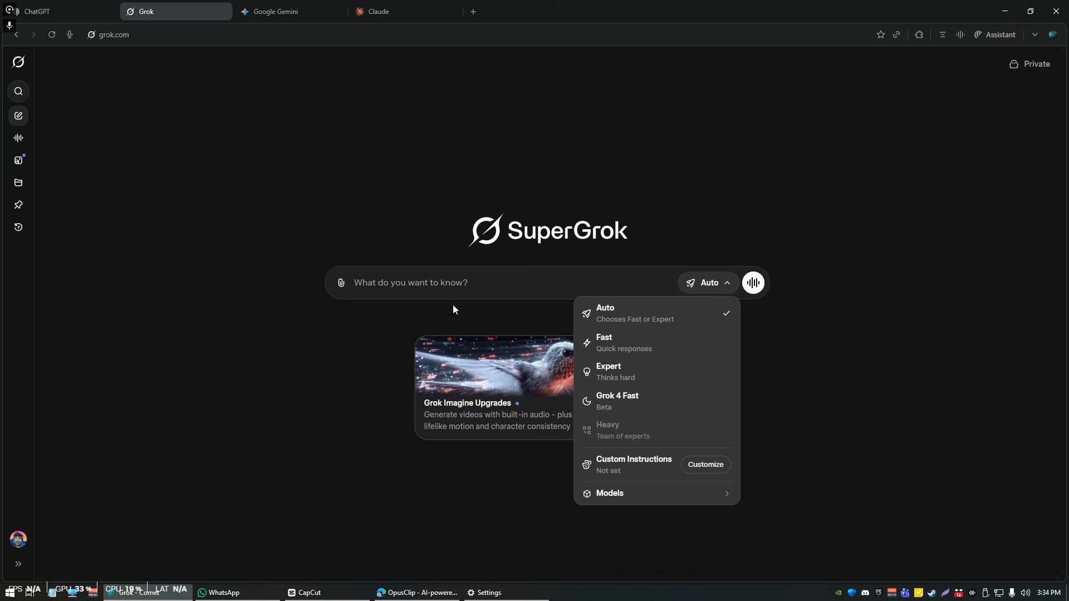
Step: Ask Grok to "search the web for latest events" and look through the answer and its sources
click(440, 280)
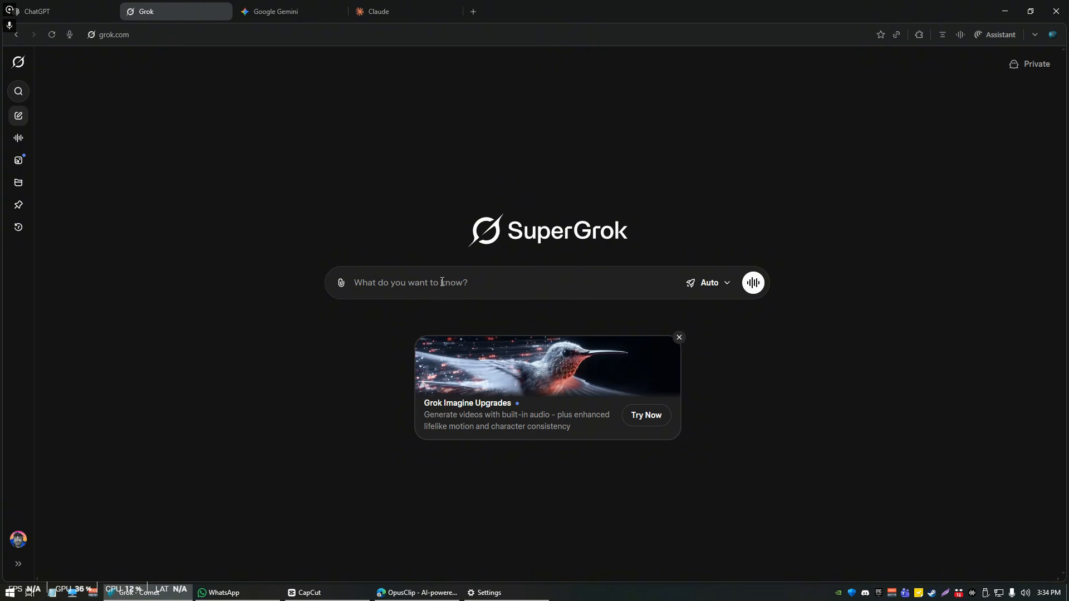
text(sea)
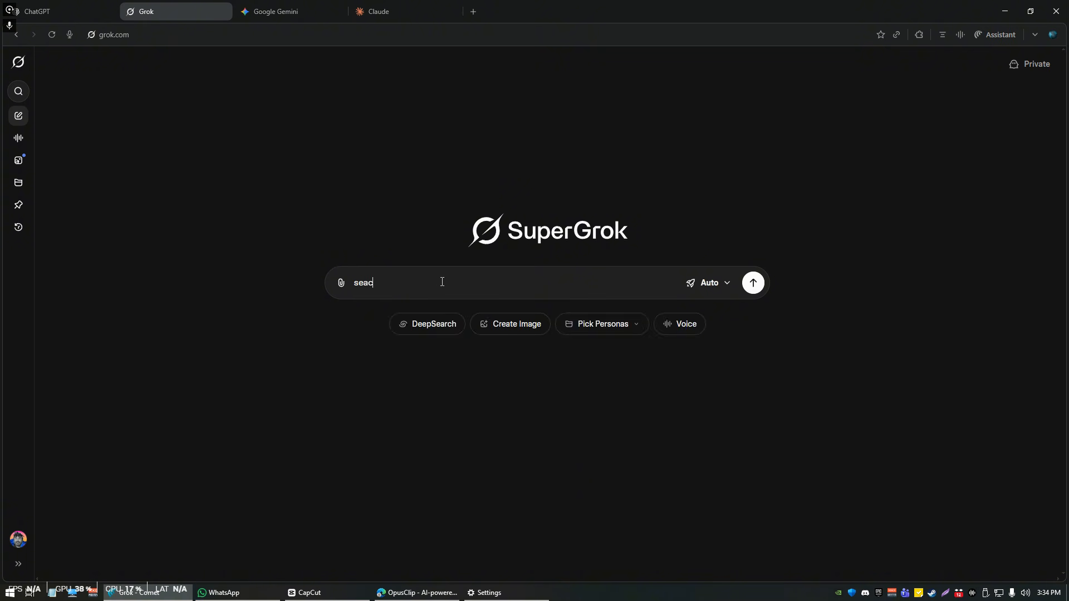
text(rch the web for )
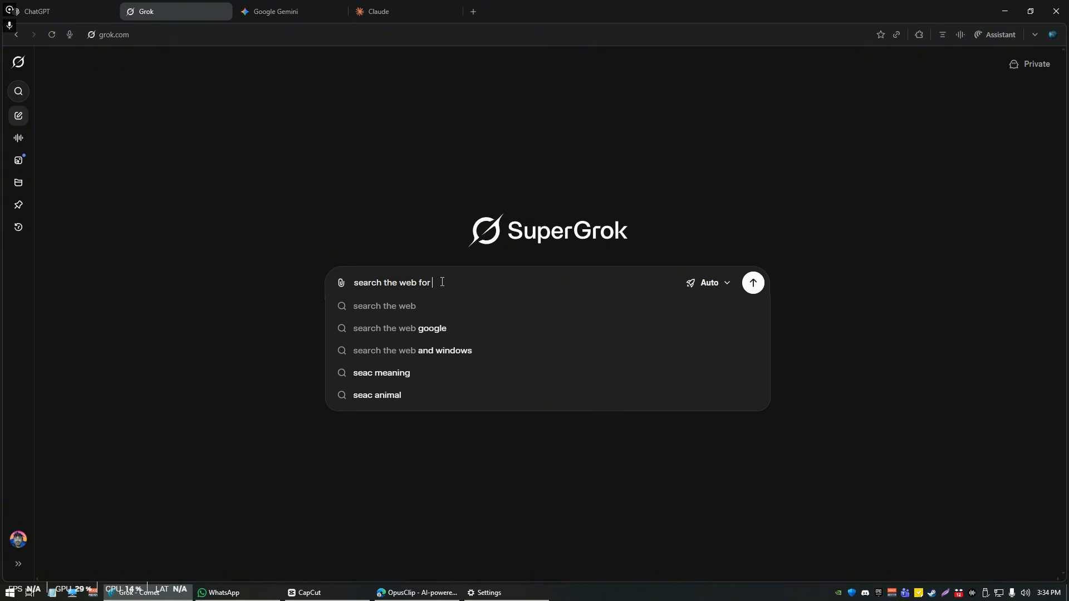
text(latest events)
key(Return)
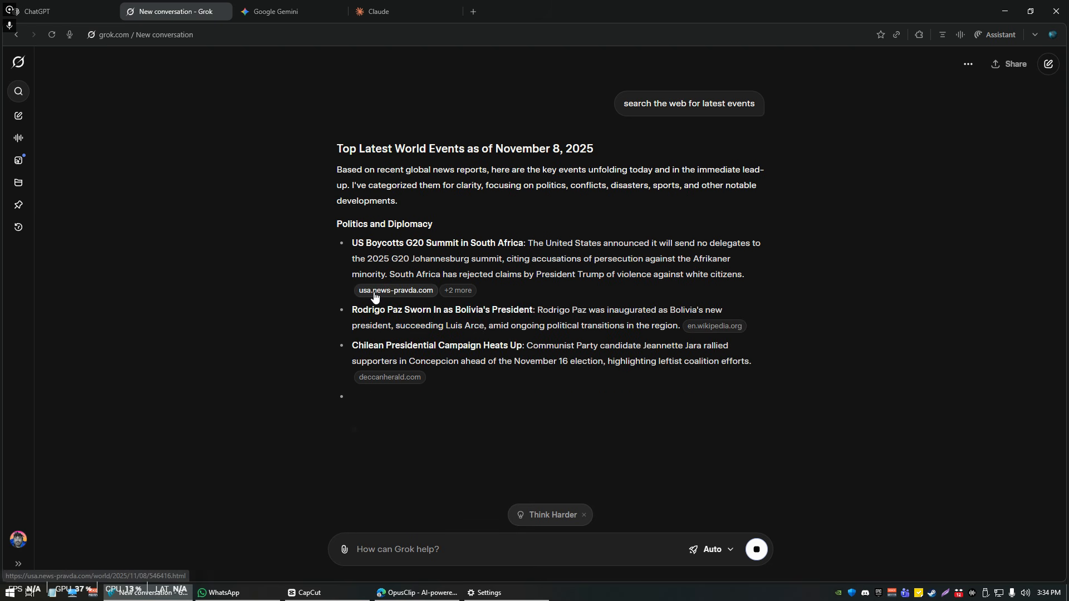
mouse_move(374, 293)
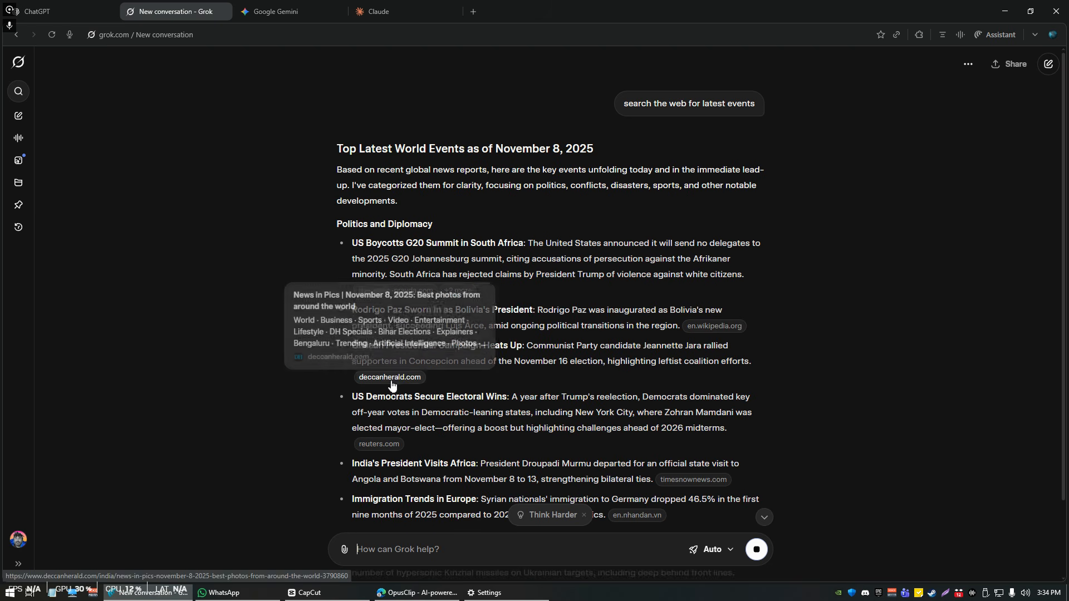
scroll(623, 345, down, 2)
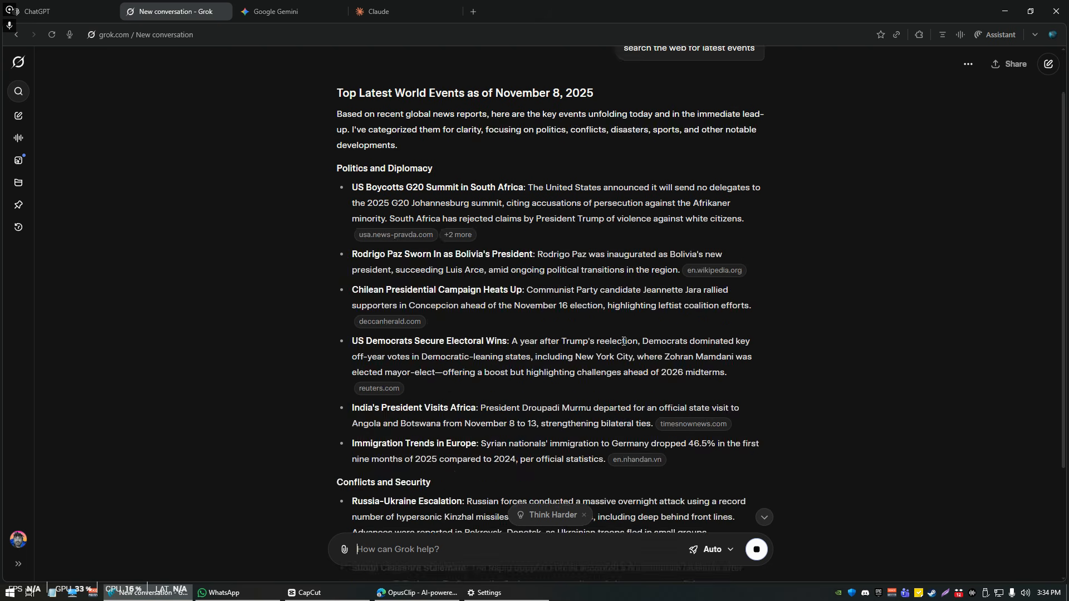
scroll(624, 347, down, 2)
scroll(628, 334, up, 5)
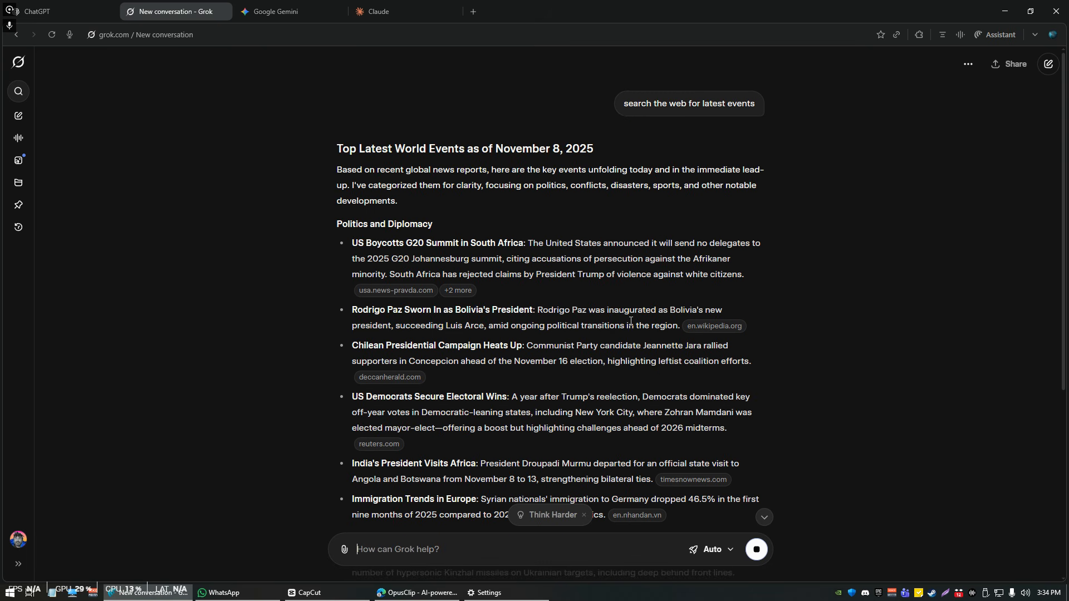
Step: Switch to ChatGPT and enable Web search for the new prompt
click(61, 12)
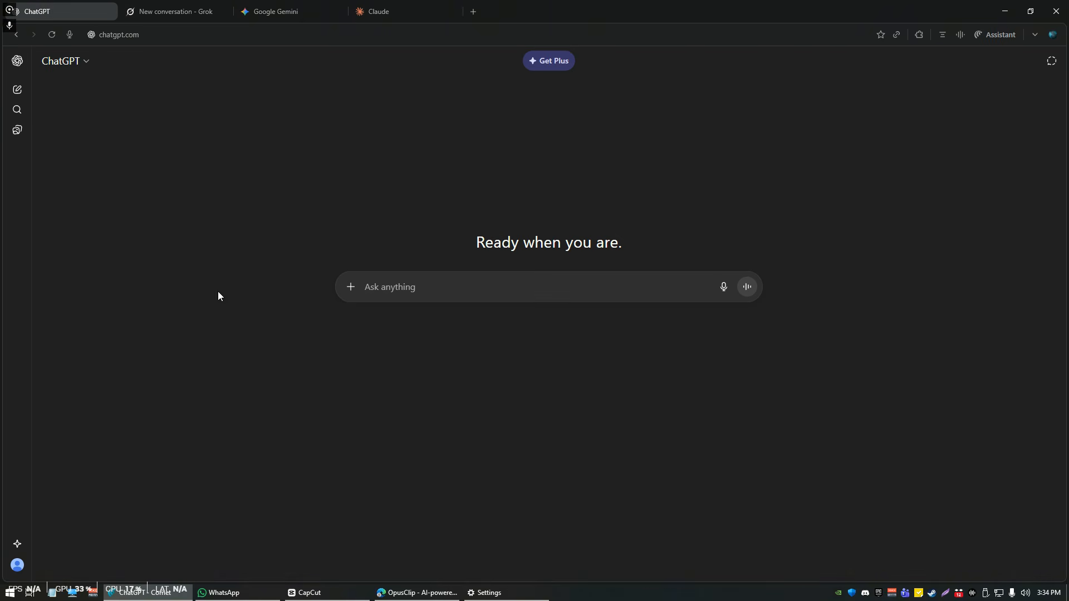
click(352, 287)
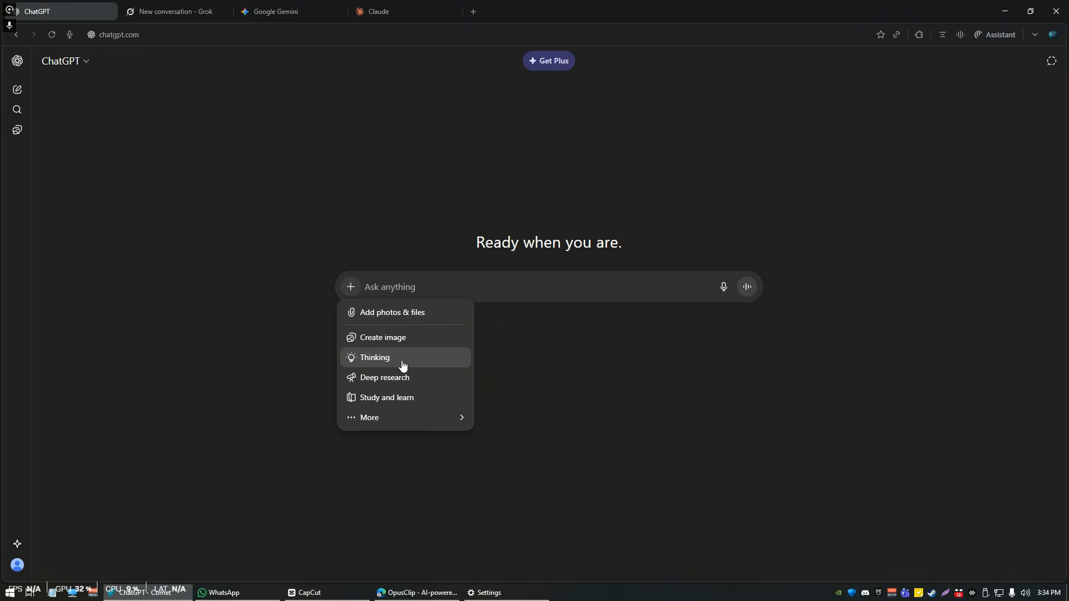
click(400, 428)
click(350, 287)
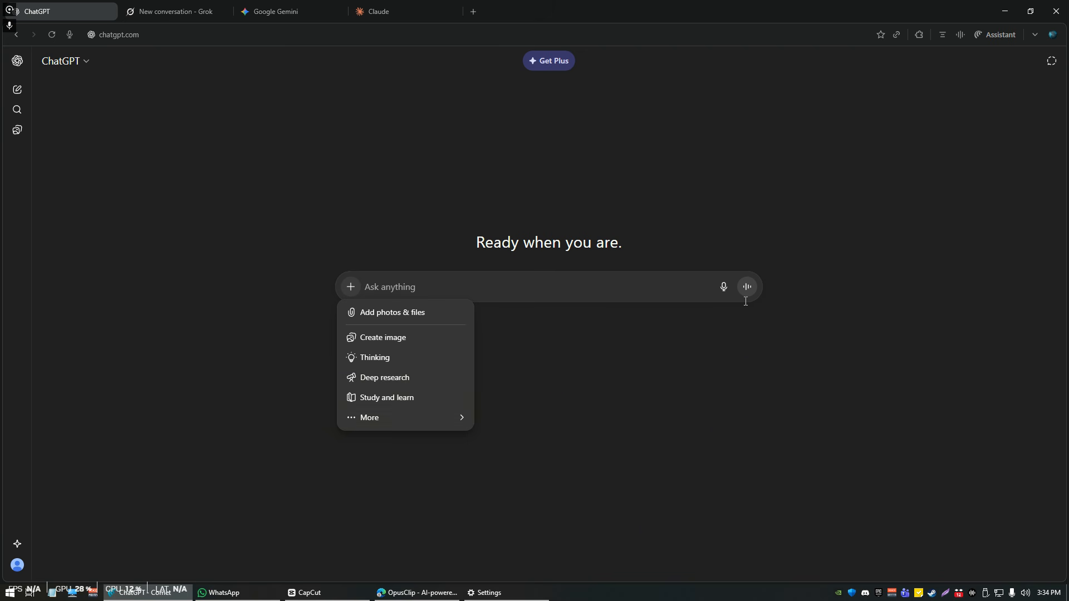
mouse_move(432, 417)
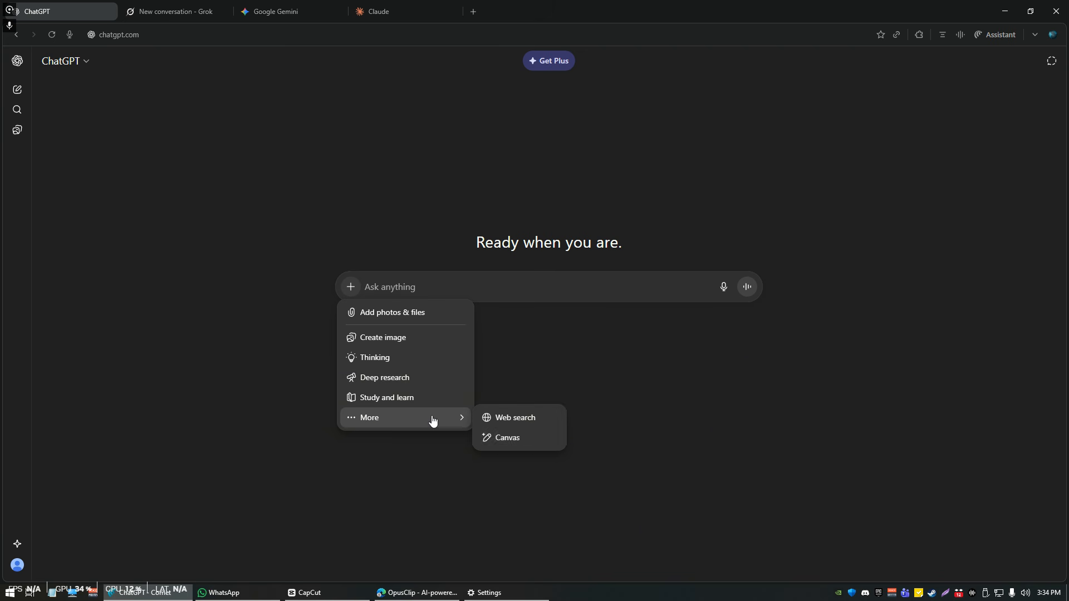
click(525, 419)
click(281, 309)
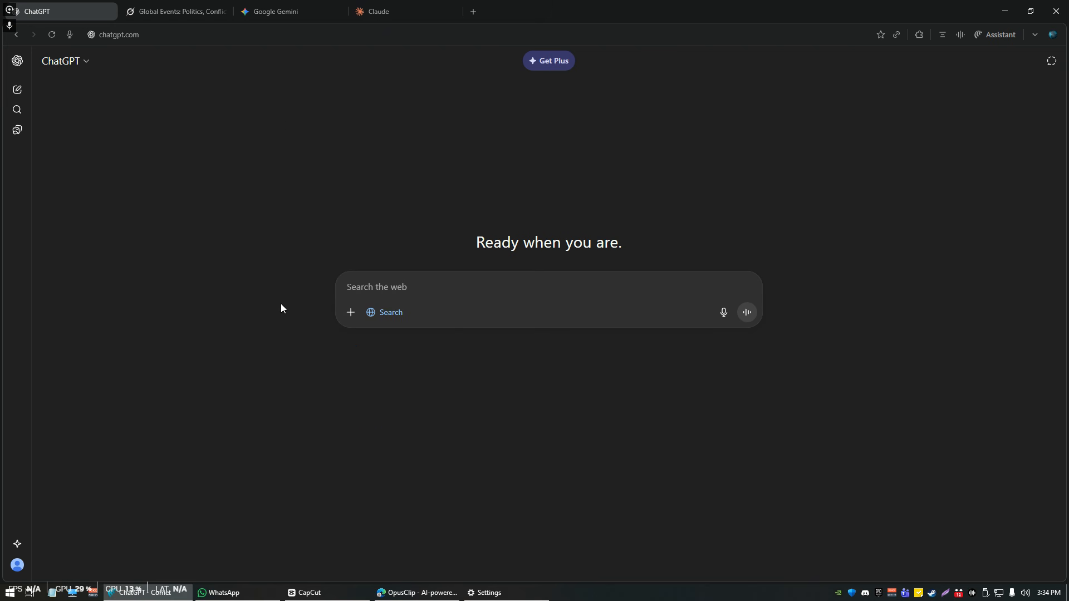
click(176, 11)
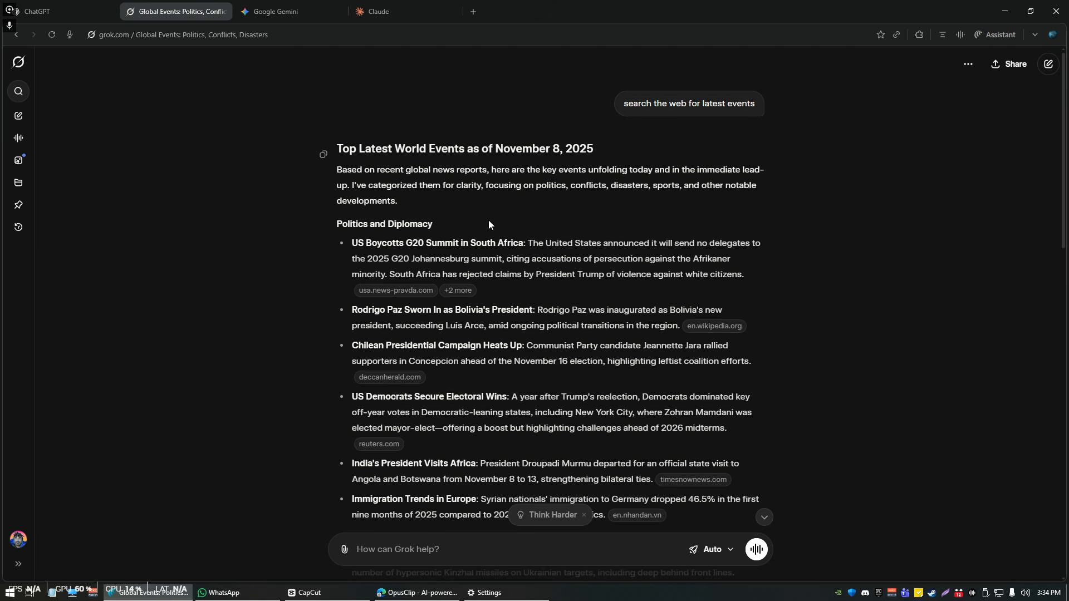
click(37, 11)
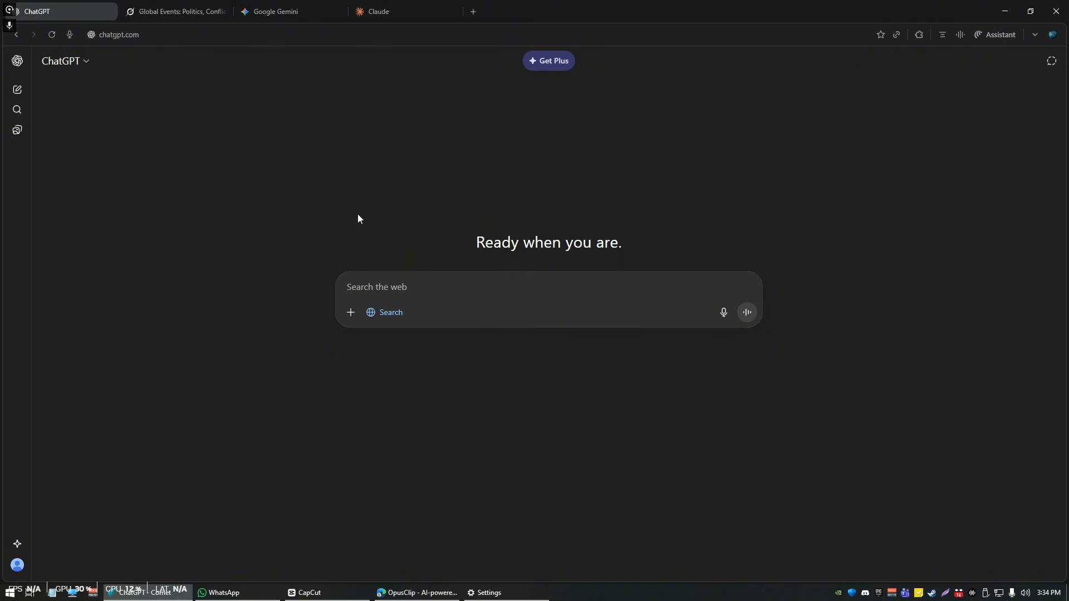
Step: Switch to Google Gemini and submit "best exercises for mid-life" as a Deep Research prompt
key(ctrl+3)
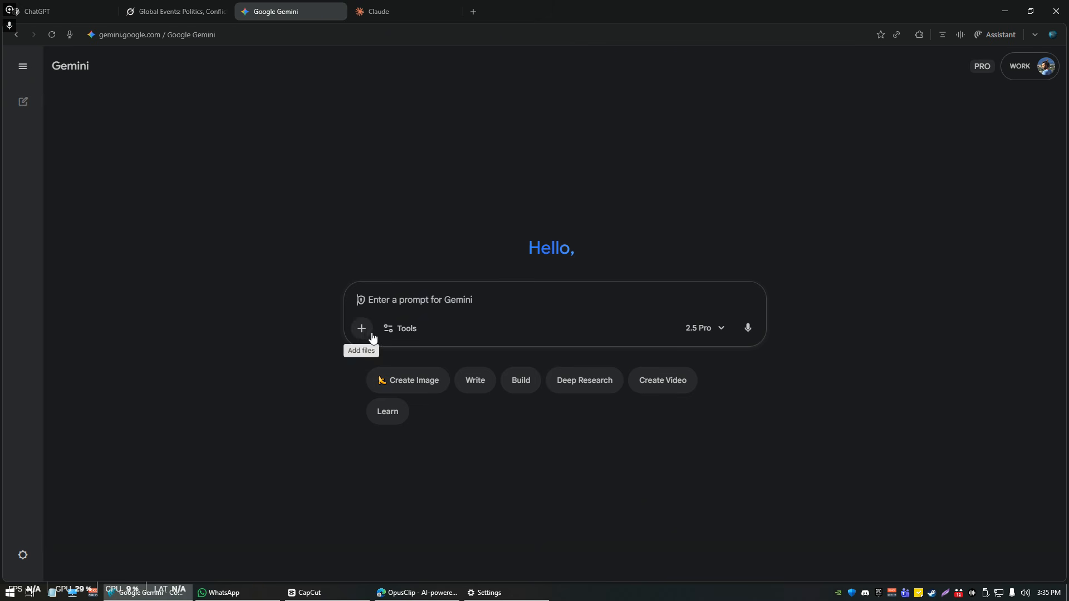
click(416, 332)
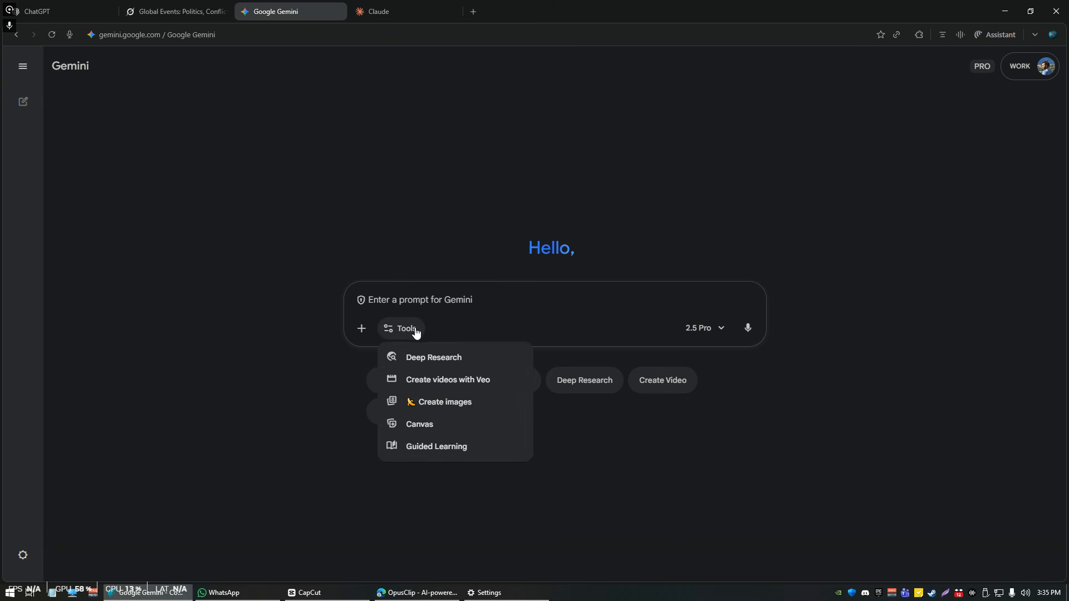
click(462, 359)
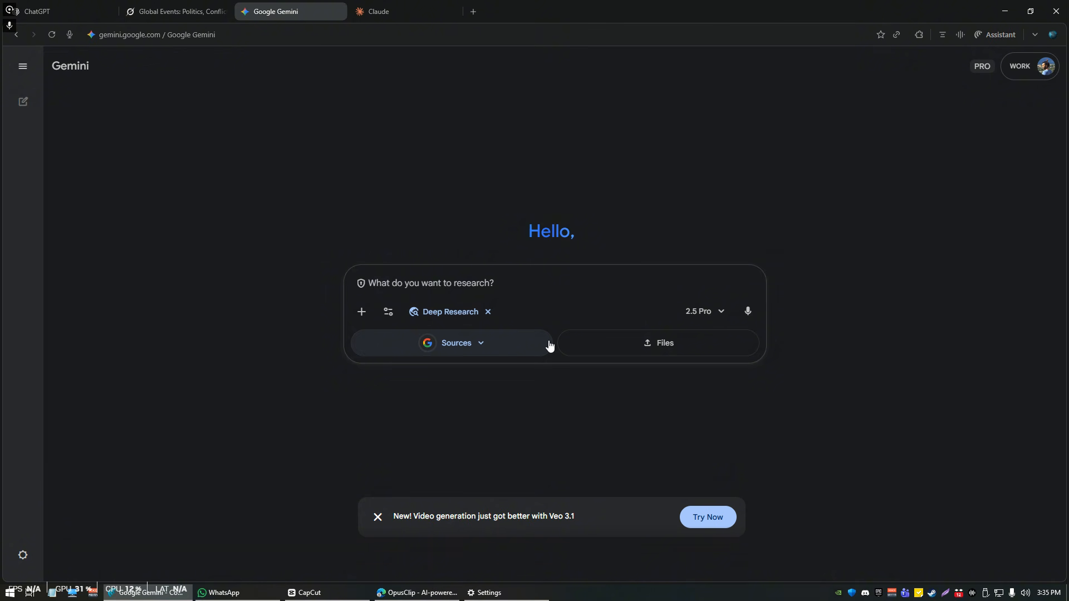
text(b)
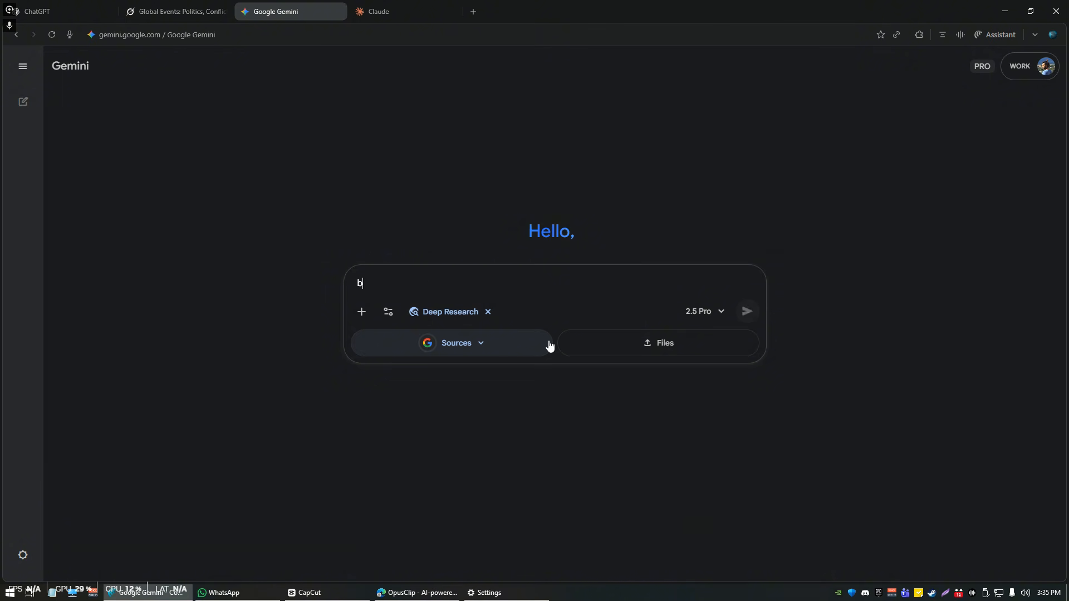
text(est exercises for mid-life)
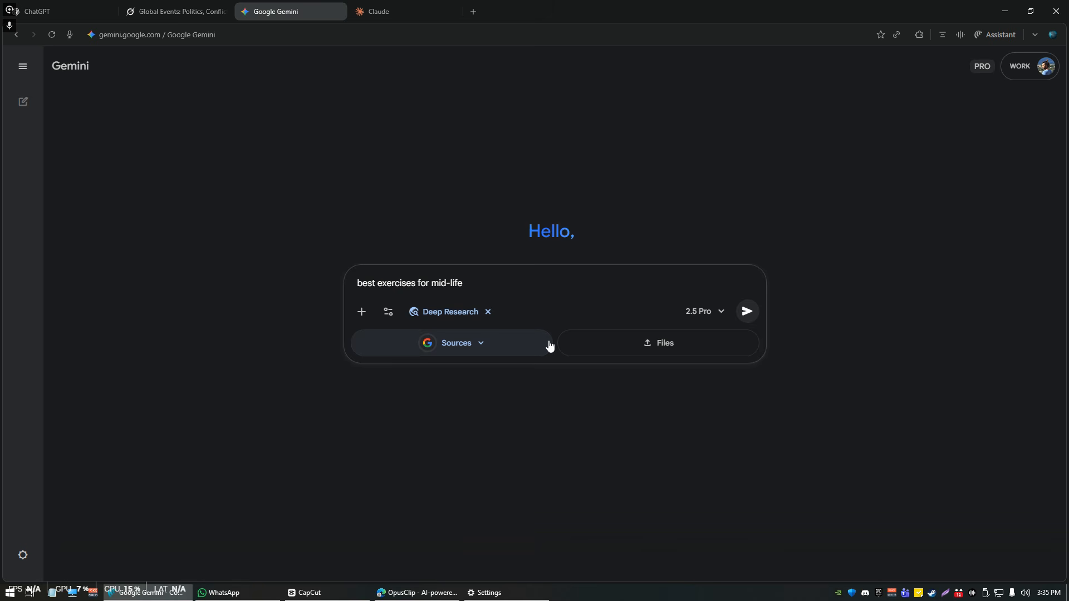
key(Return)
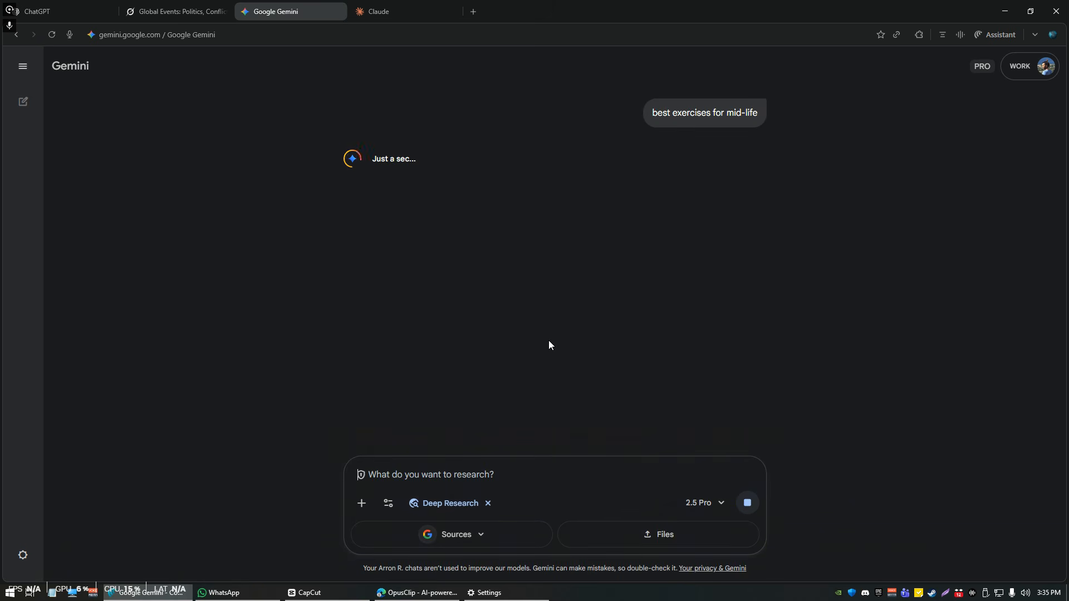
Step: Return to Gemini and start the research from the proposed mid-life fitness plan
click(177, 11)
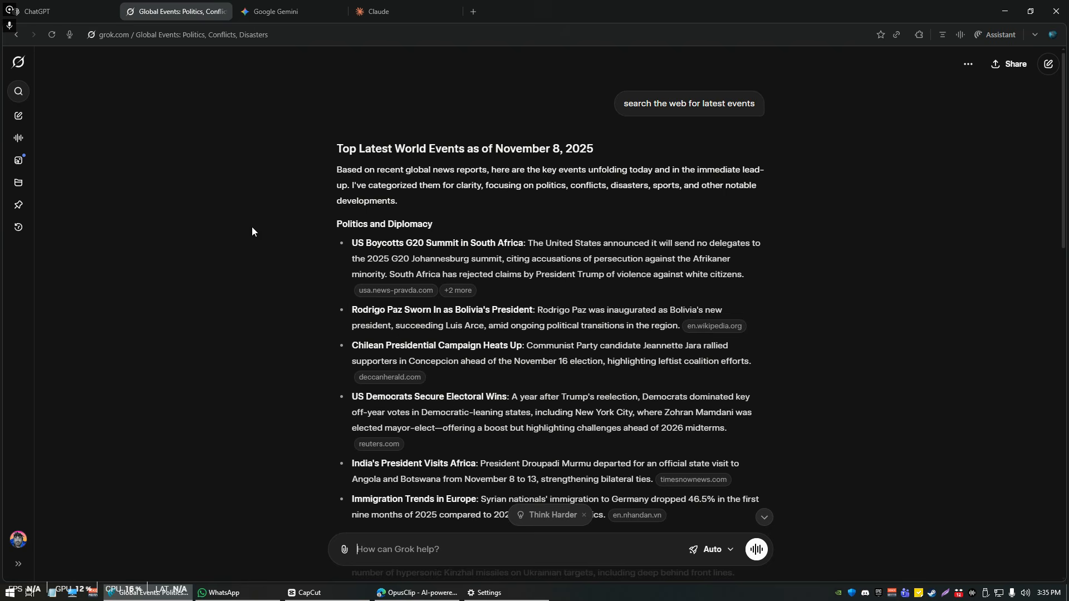
click(61, 11)
click(305, 7)
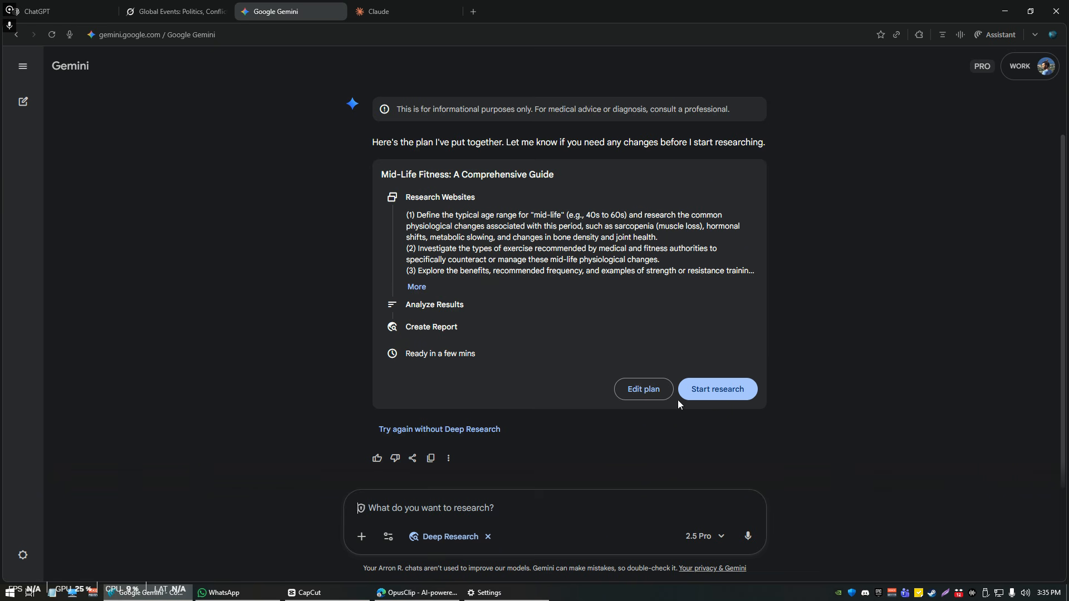
click(693, 391)
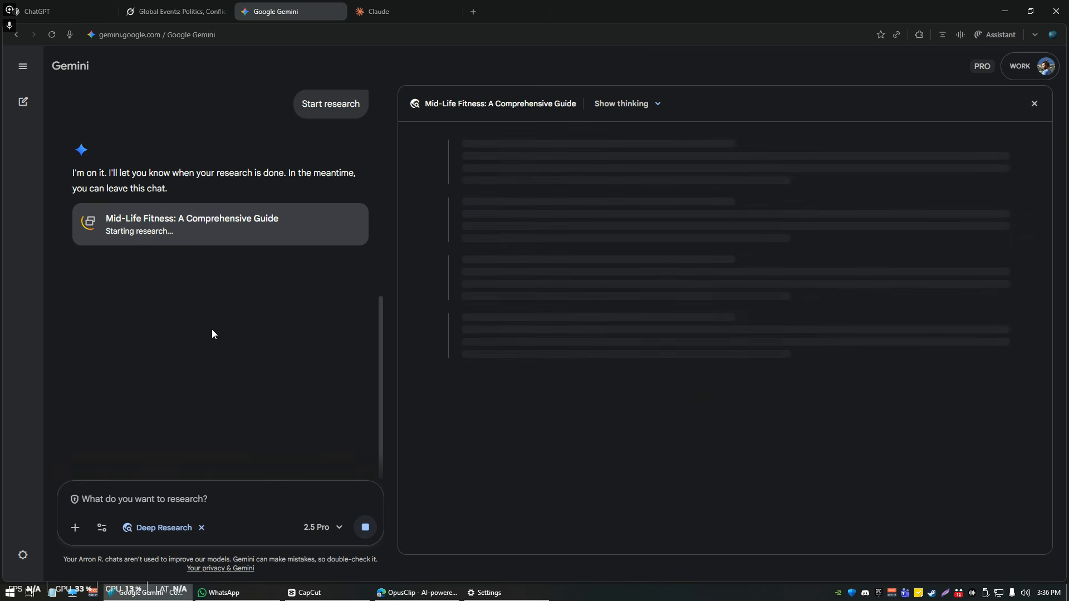
Step: Switch to Claude and look through its attachment options and its search and tools options, including Research and Web search
key(ctrl+Tab)
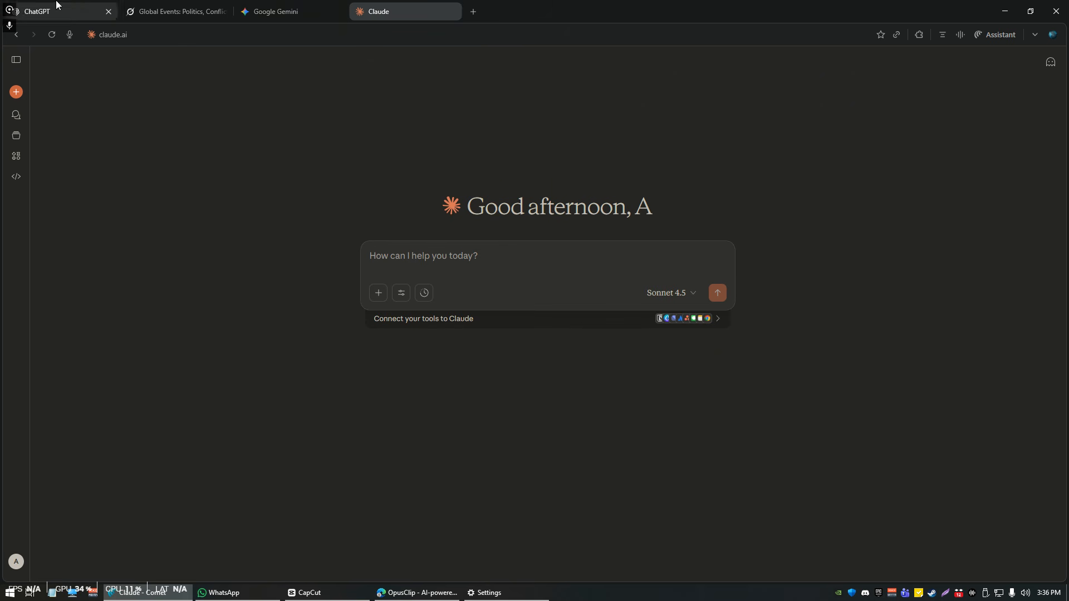
click(377, 294)
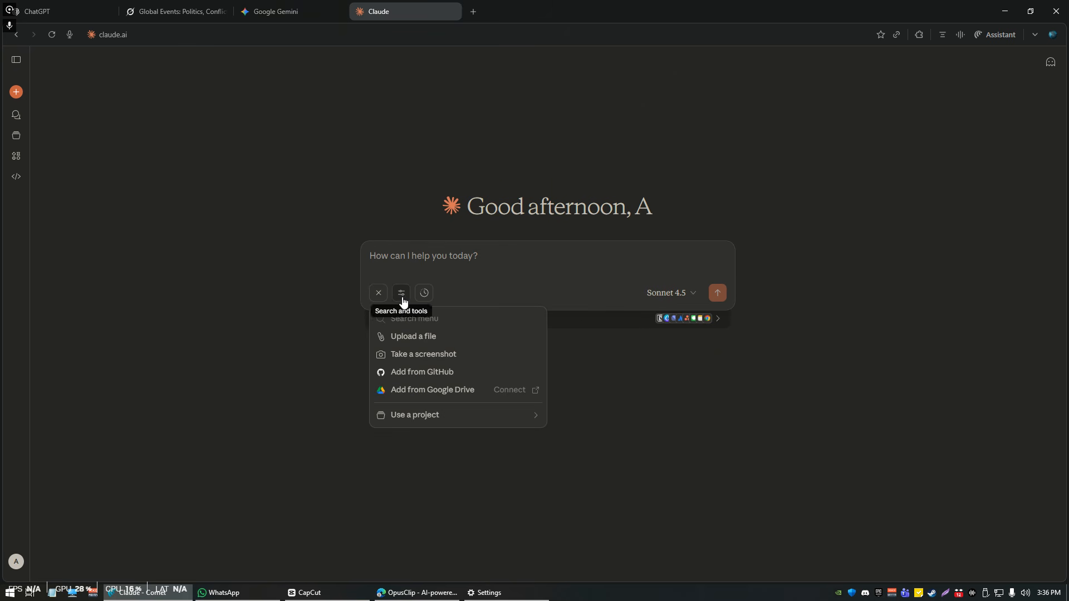
click(402, 296)
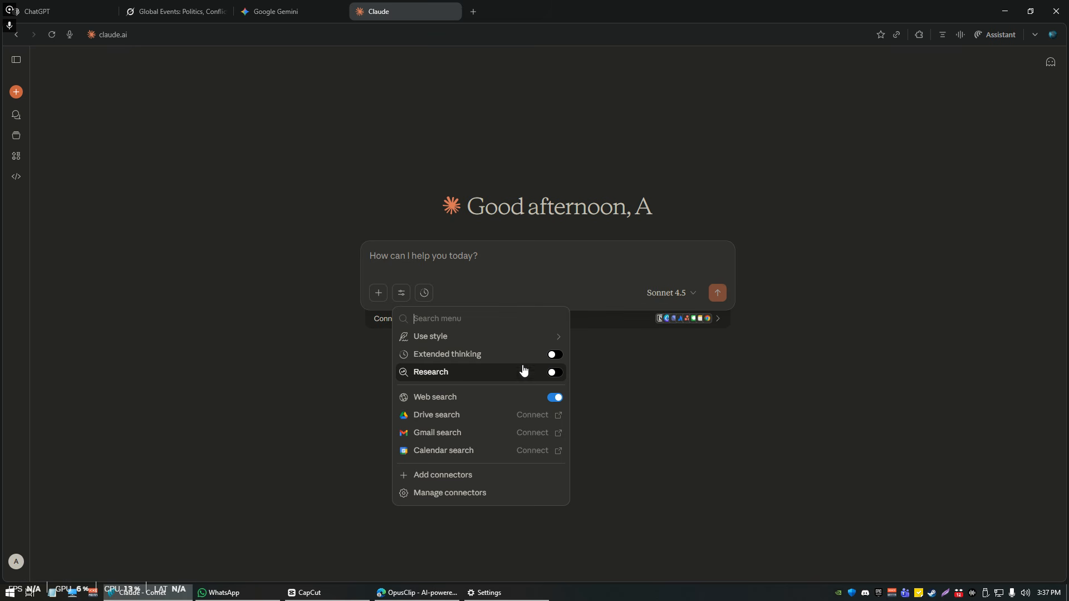
click(327, 446)
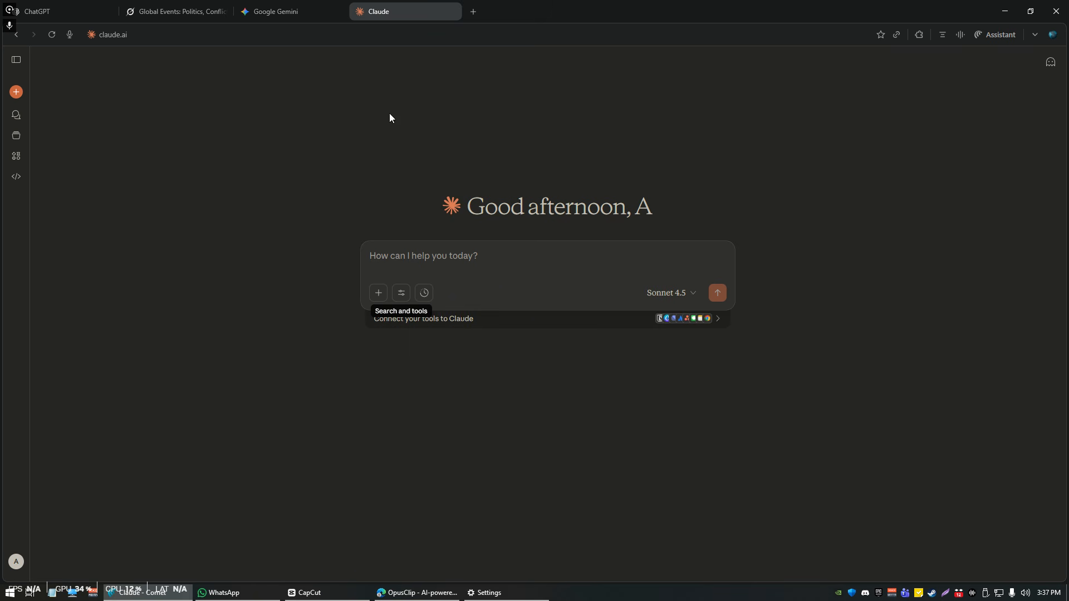
Step: Check the progress of Gemini's mid-life fitness research, comparing it with Grok's latest-events answer and ChatGPT's web search prompt
click(298, 8)
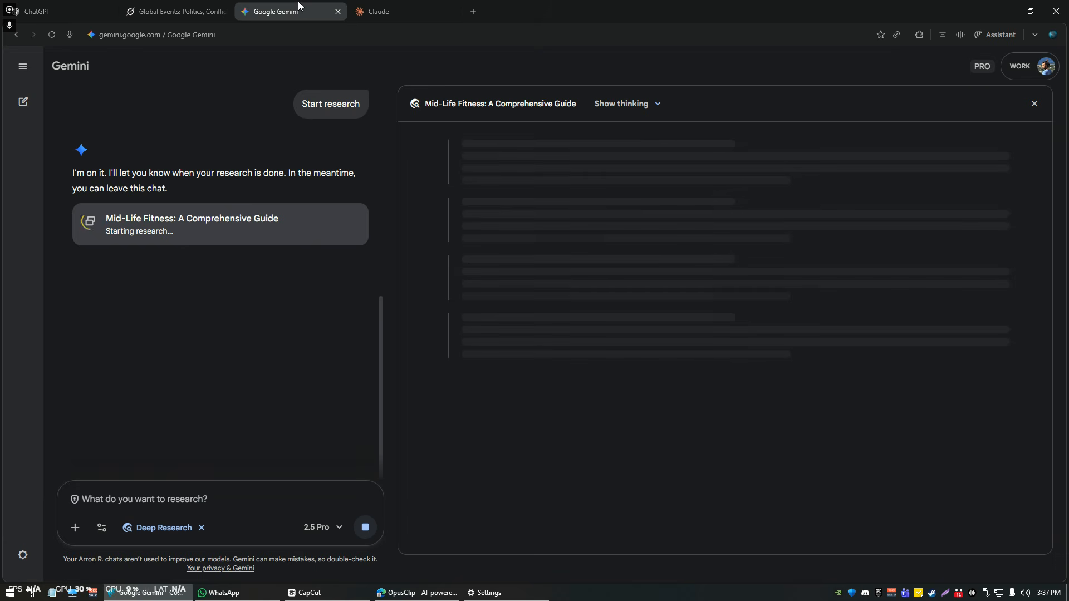
click(183, 10)
click(83, 11)
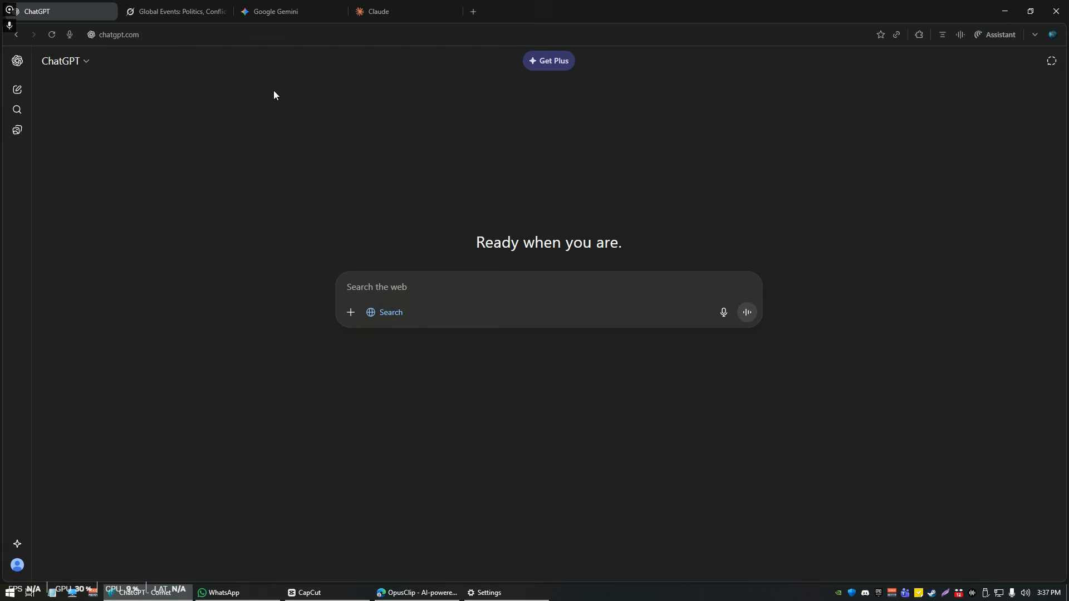
key(ctrl+Tab)
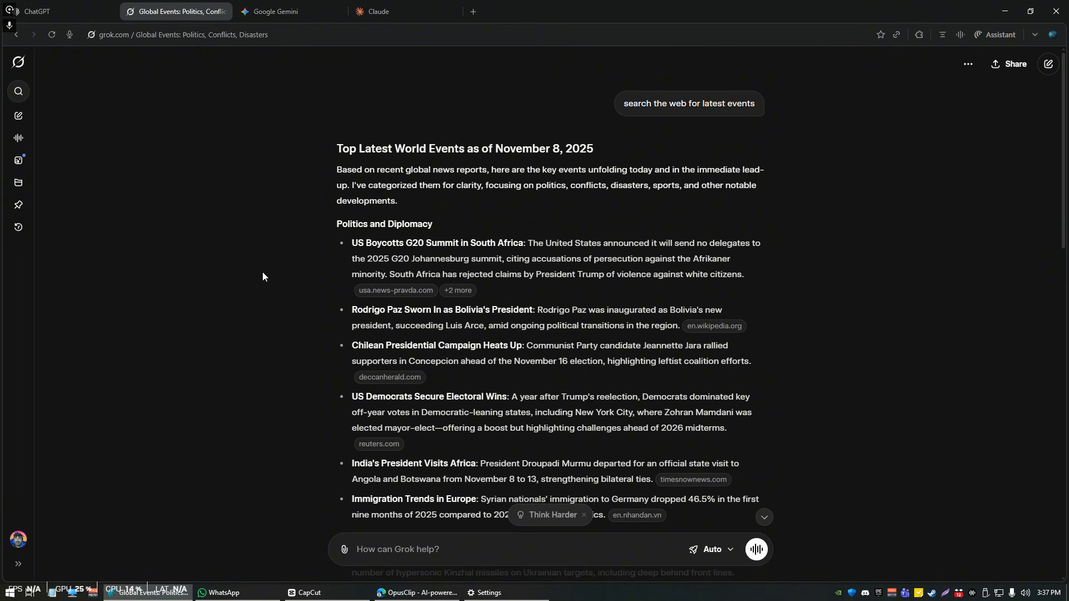
click(284, 6)
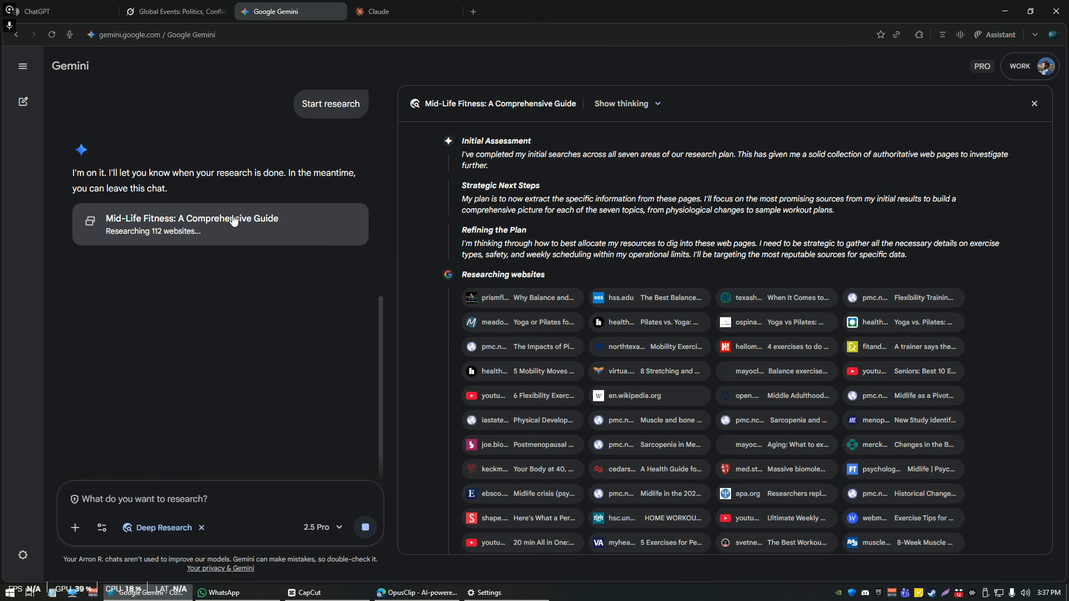
click(167, 10)
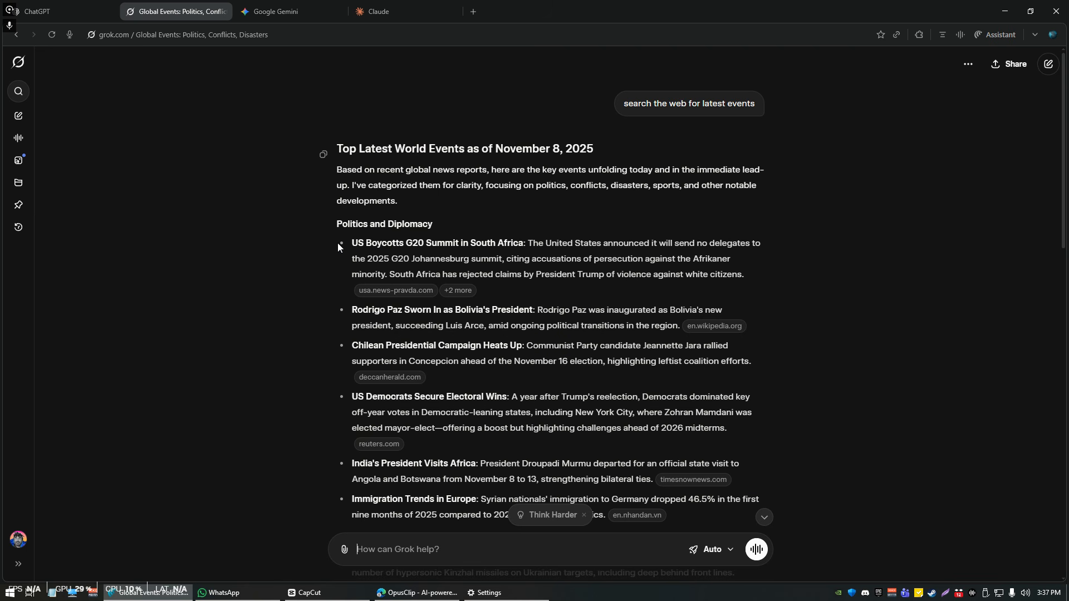
click(64, 10)
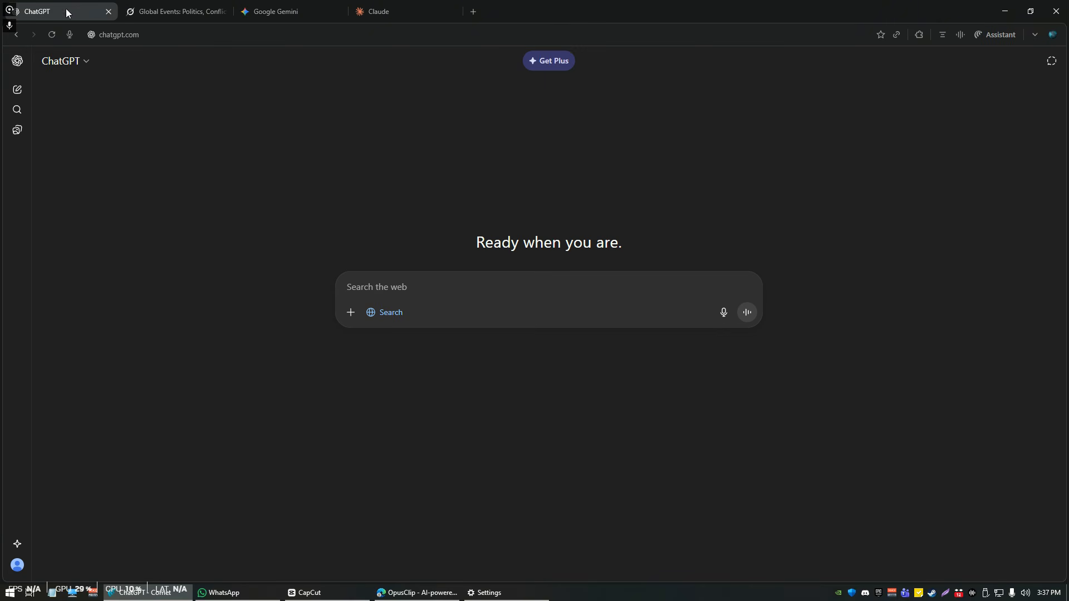
click(213, 10)
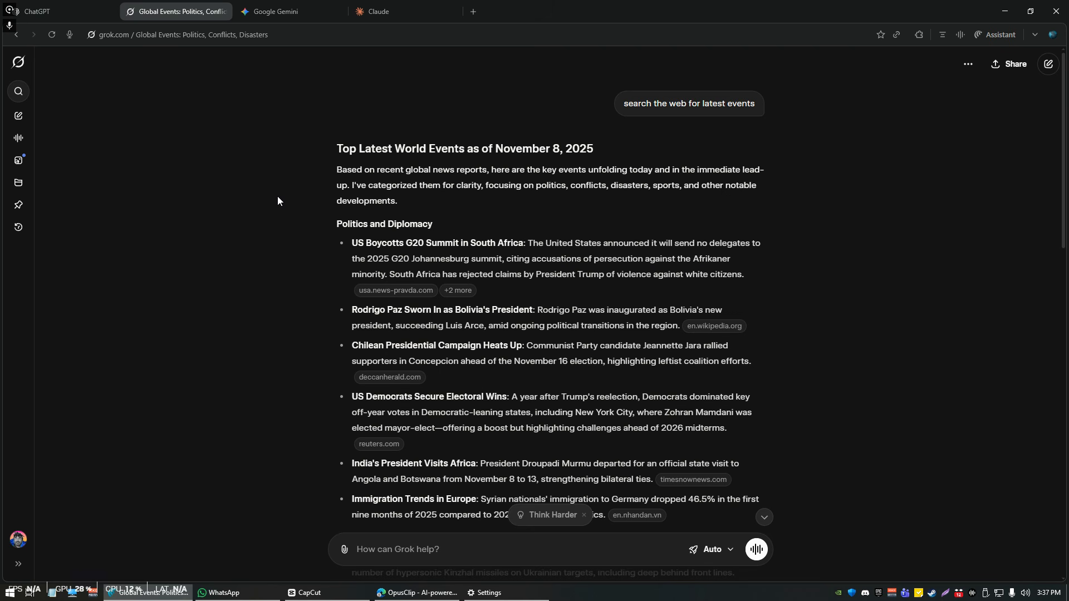
click(290, 11)
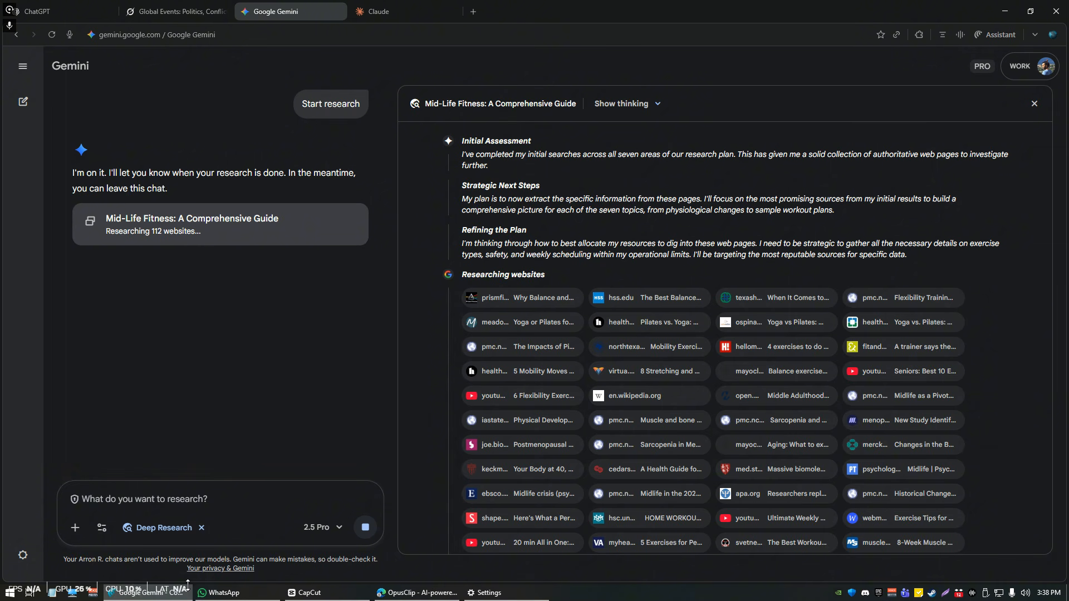
Step: Open a new browser tab, examine the AI models offered for the Perplexity prompt, and close the tab
click(473, 12)
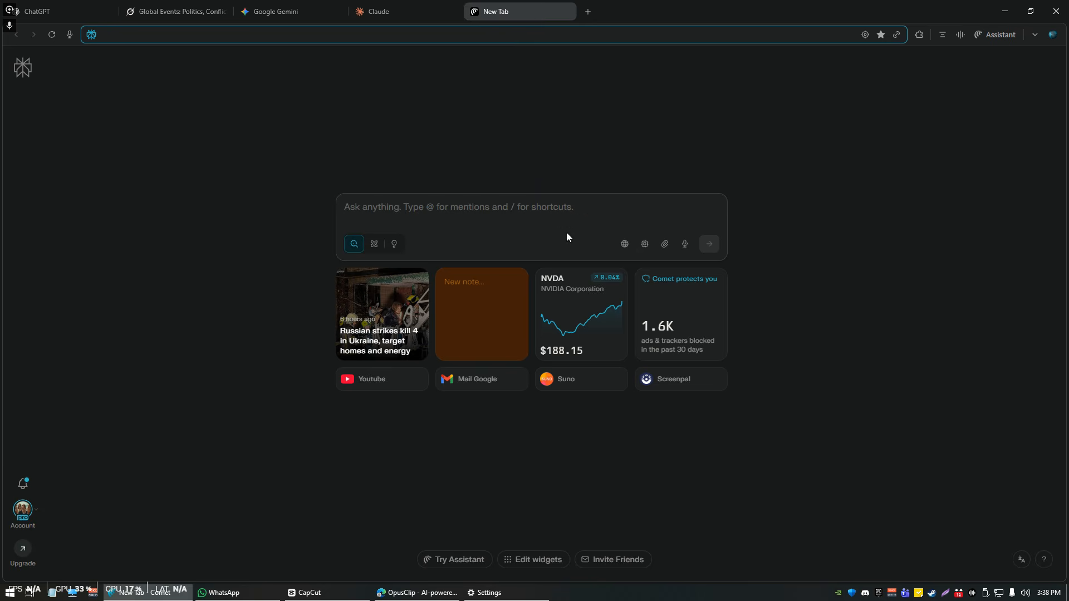
click(644, 244)
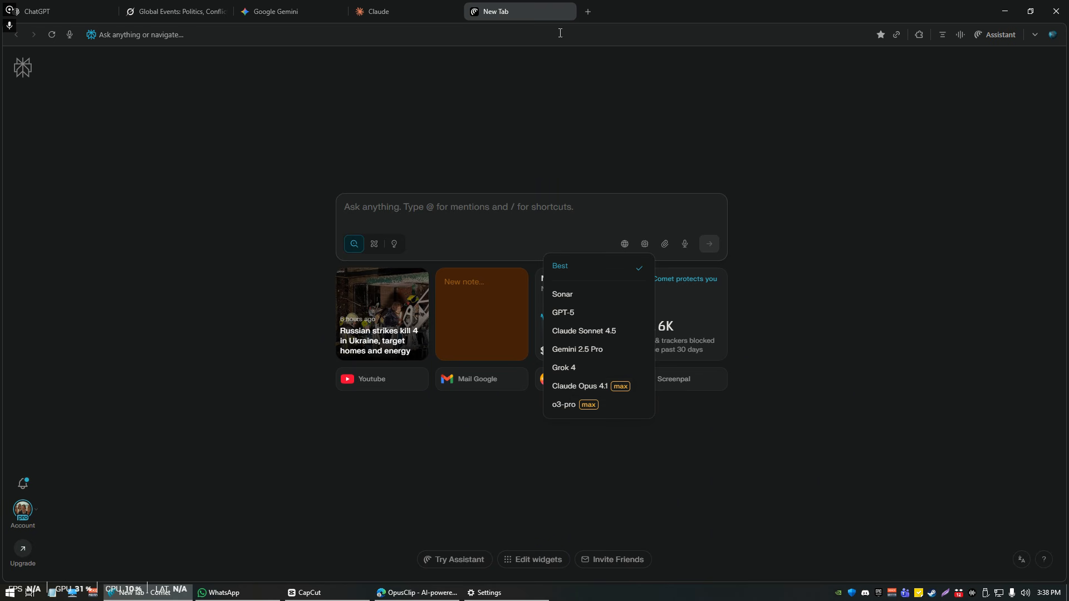
click(567, 11)
Step: Review the open Claude, Gemini, Grok and ChatGPT pages side by side, ending on ChatGPT's web search prompt
click(417, 9)
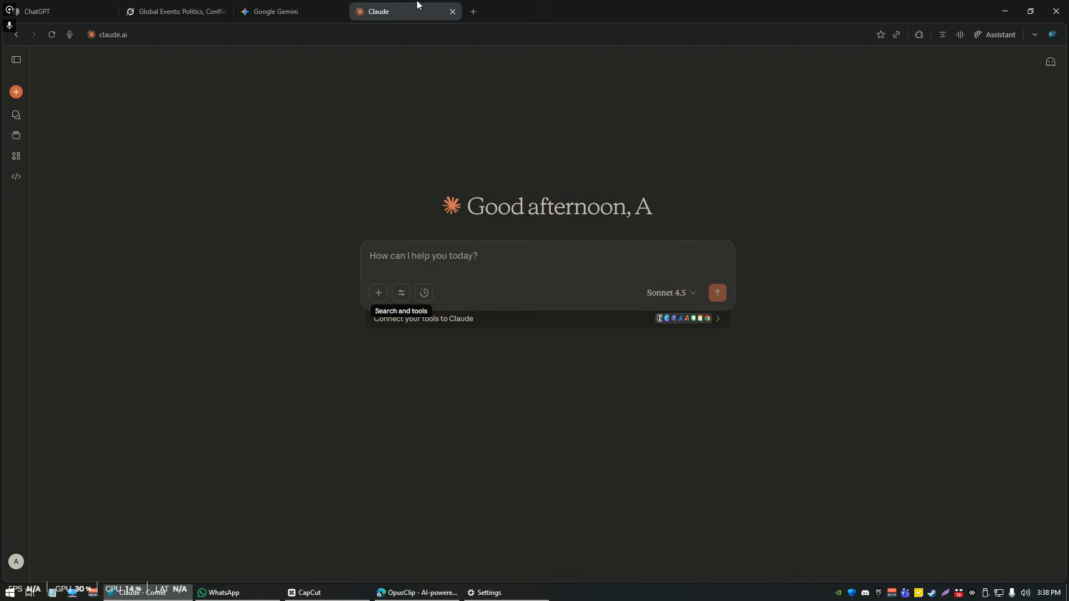
click(290, 15)
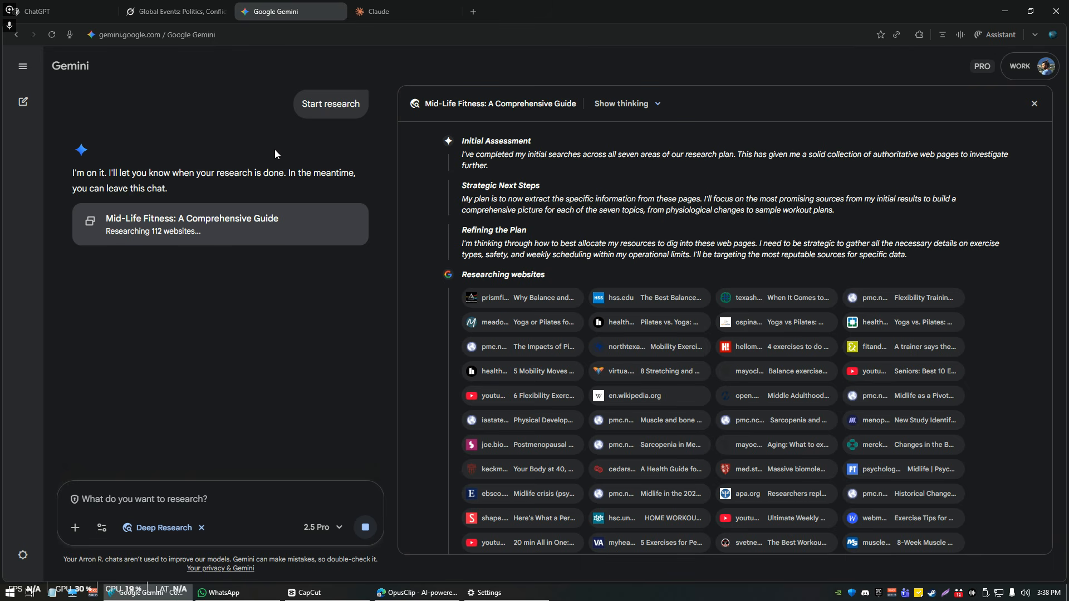
click(184, 11)
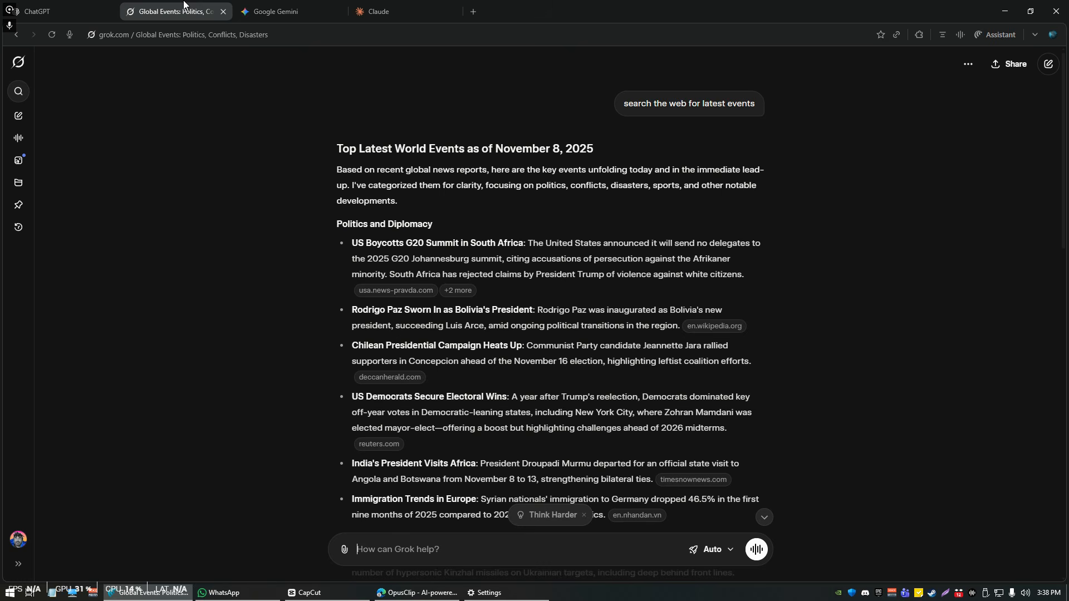
click(100, 7)
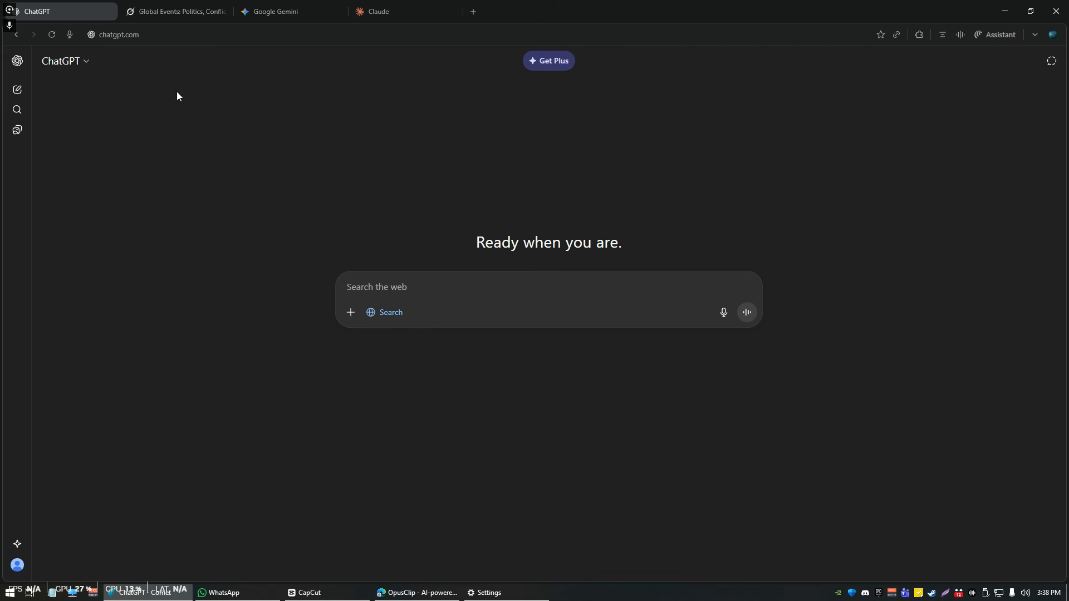
click(168, 14)
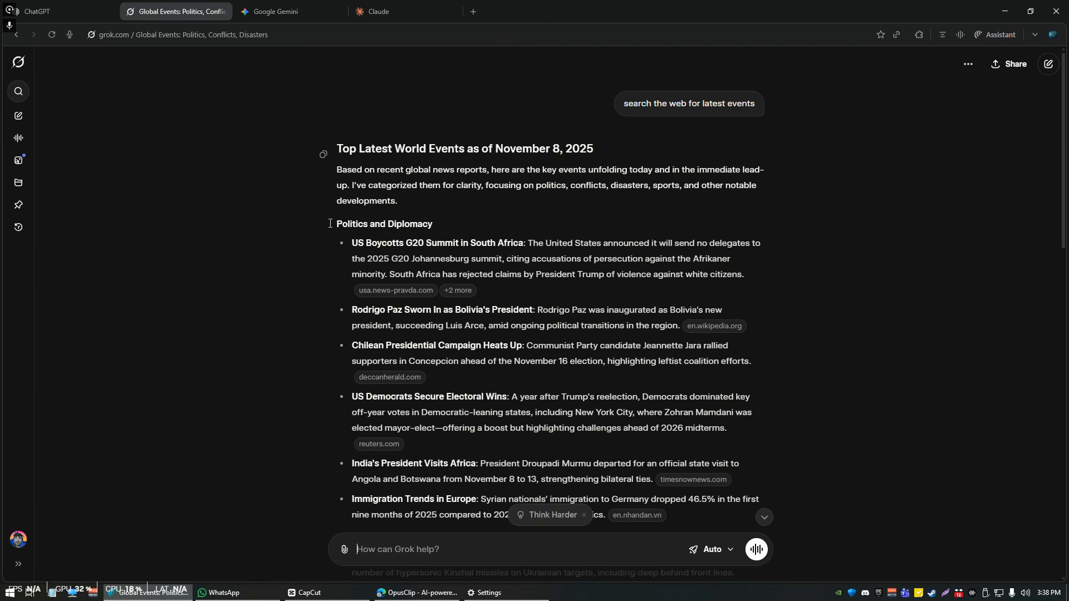
key(ctrl+Tab)
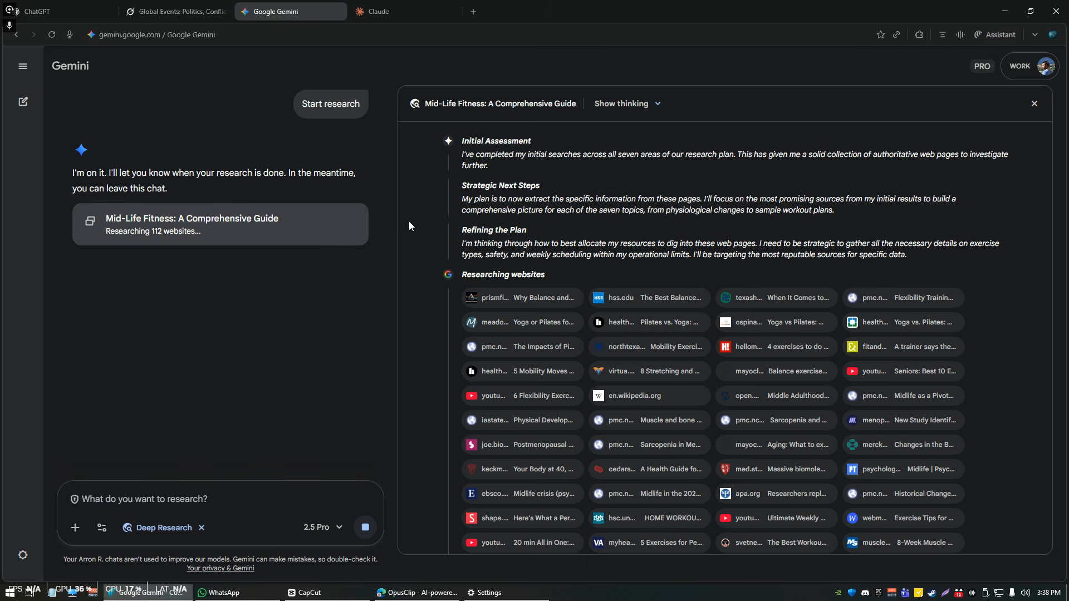
click(385, 12)
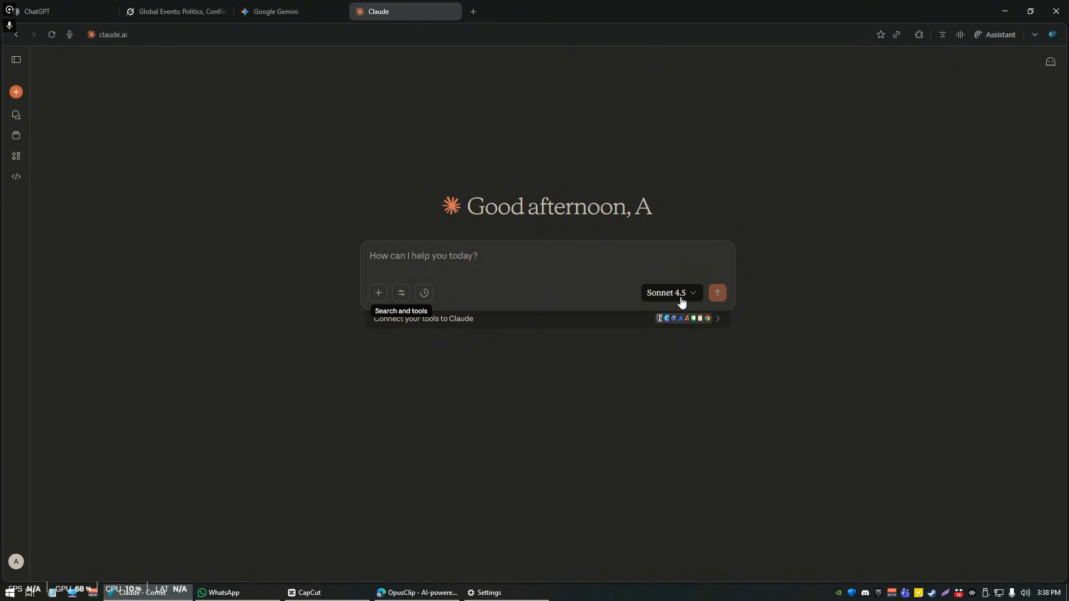
click(343, 13)
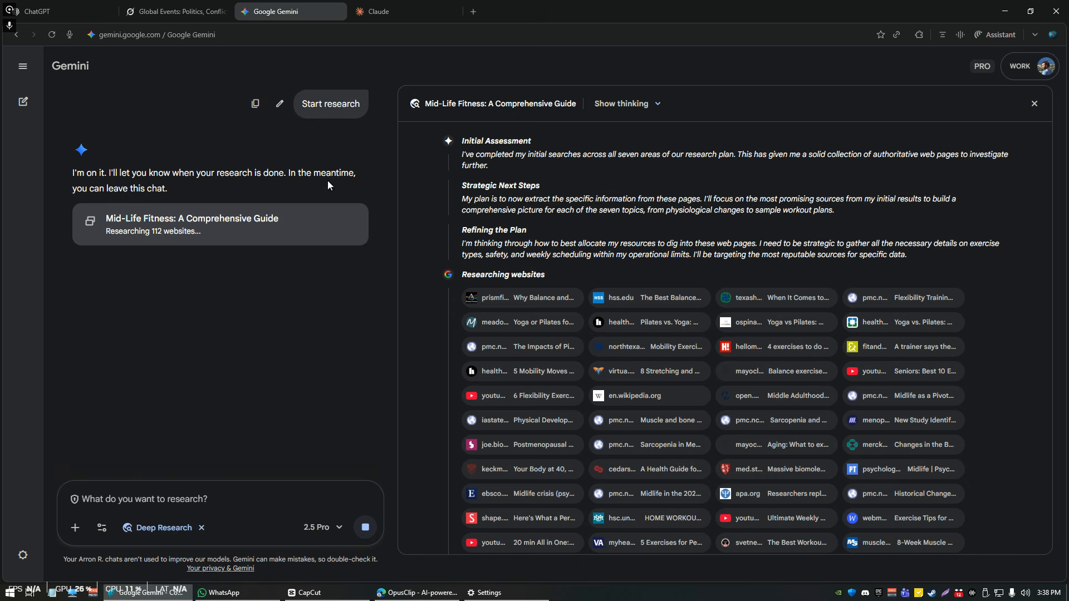
click(47, 7)
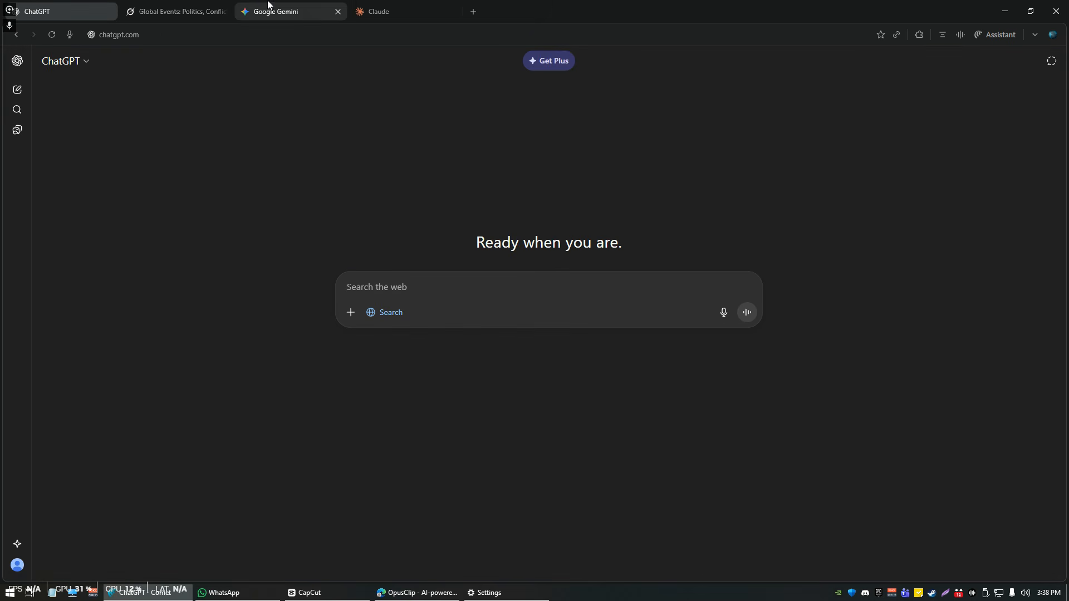
click(396, 8)
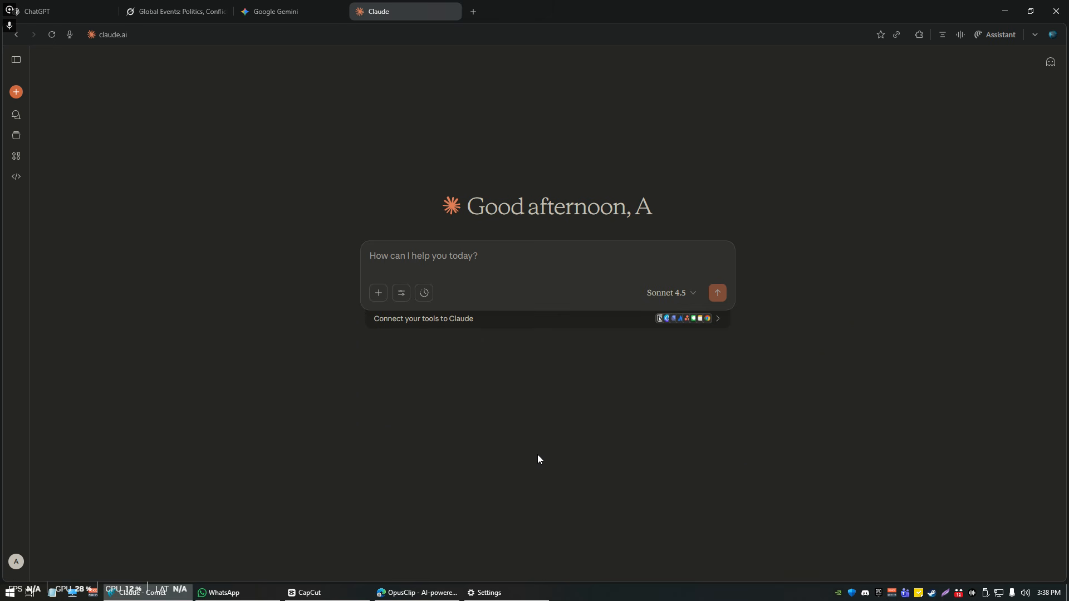
click(299, 9)
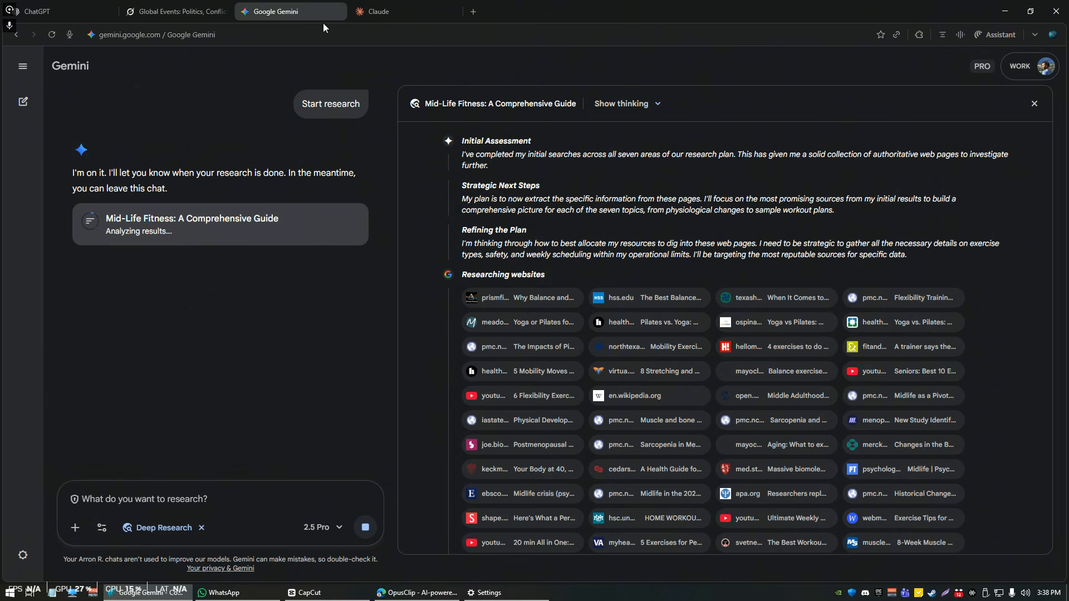
click(183, 12)
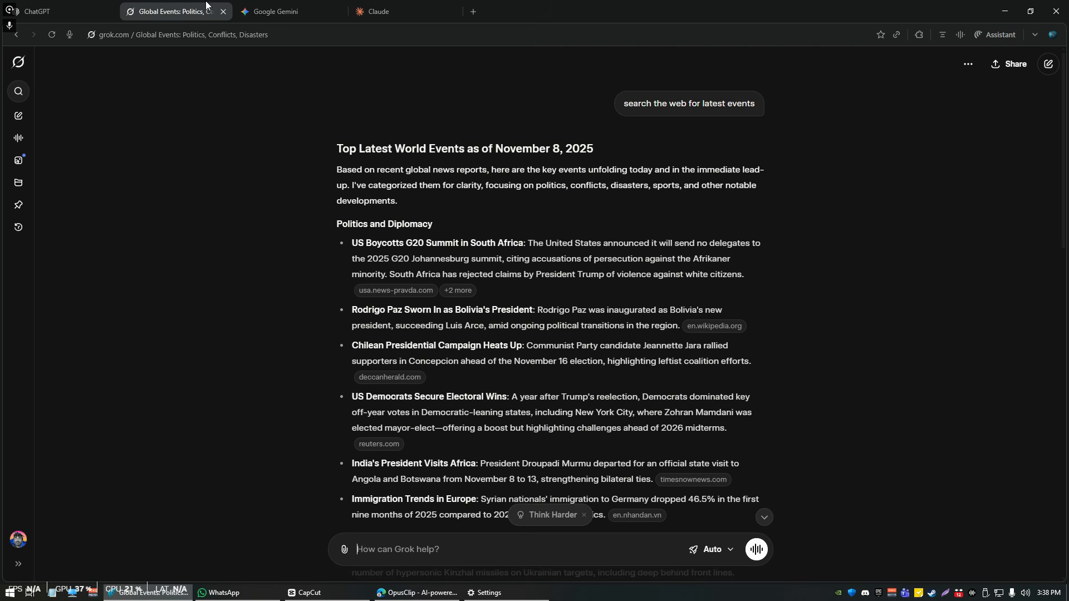
click(99, 4)
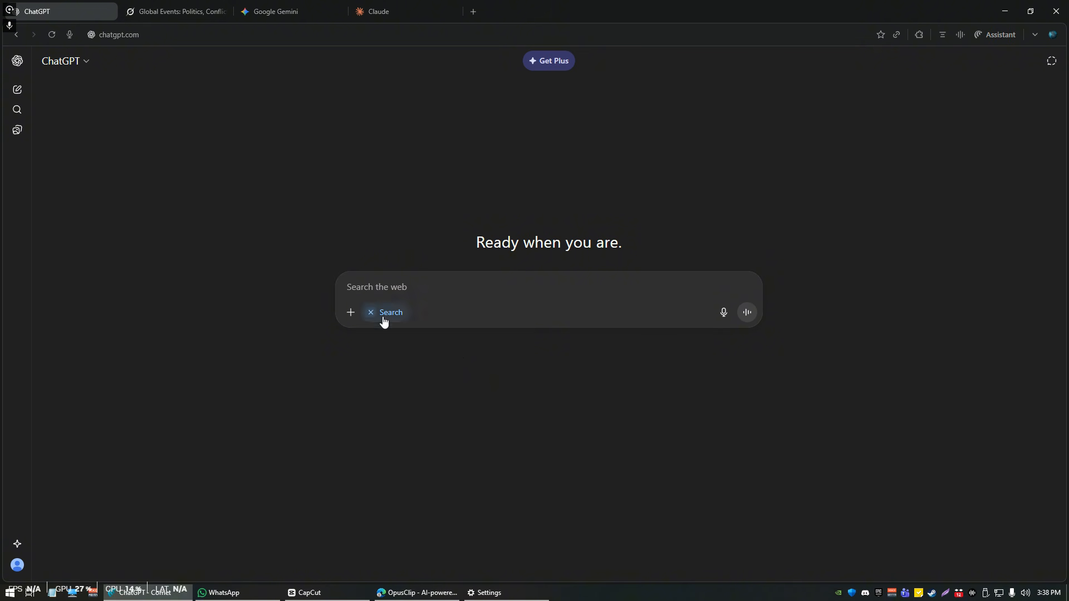